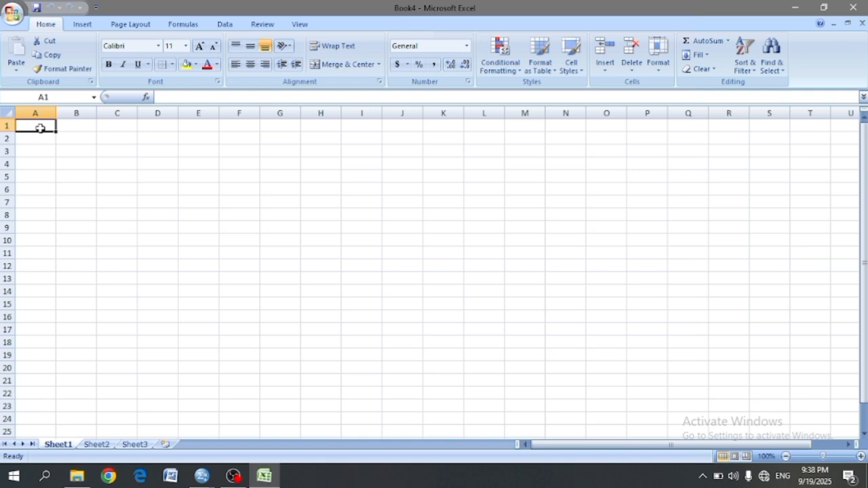
# Enter the title "Pengaruh Rokok bagi Kesehatan Remaja di Prodi Ilmu Komunikasi" in cell A1 and widen column A to fit it.
pyautogui.write('p')
pyautogui.press('BackSpace')
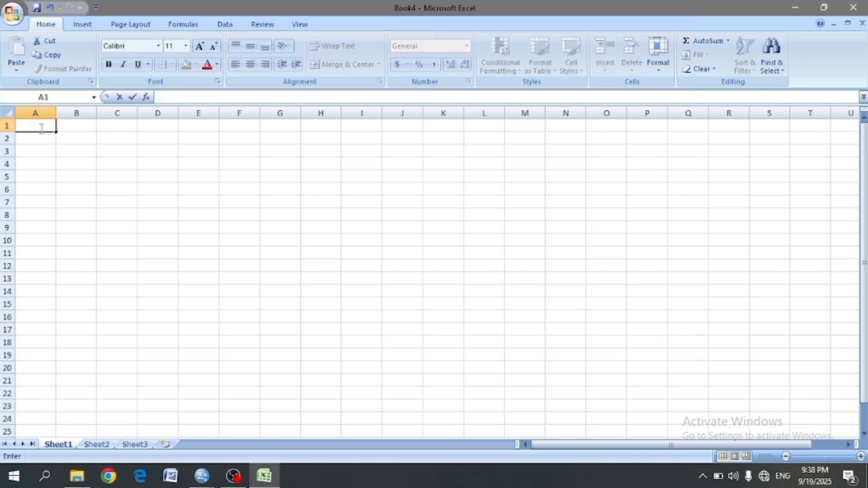
pyautogui.write('Pengaruh Rokok bagi K')
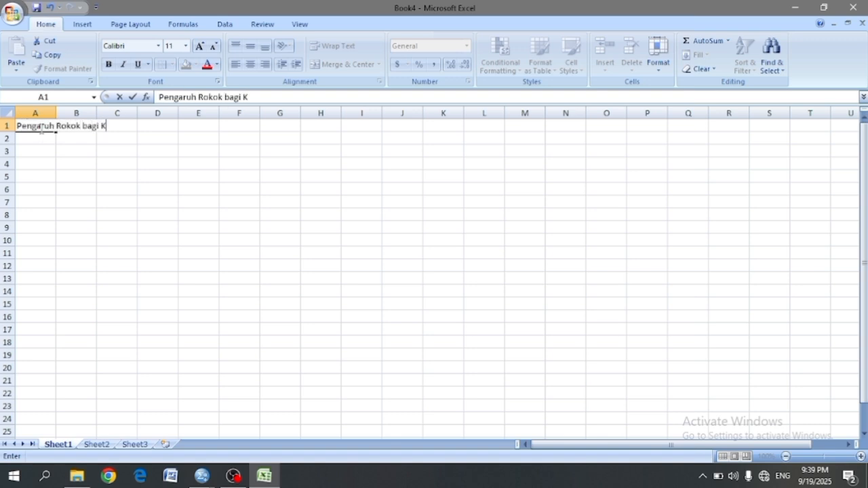
pyautogui.write('esehatan Remaja di Prodi Komunika')
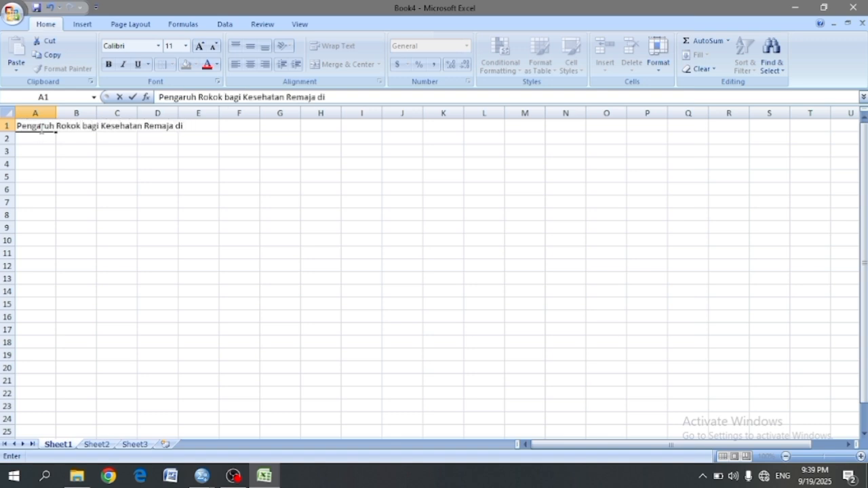
pyautogui.press('BackSpace')
pyautogui.press('BackSpace')
pyautogui.press('BackSpace')
pyautogui.press('BackSpace')
pyautogui.press('BackSpace')
pyautogui.press('BackSpace')
pyautogui.press('BackSpace')
pyautogui.press('BackSpace')
pyautogui.write('Ilmu Komunikasi')
pyautogui.moveTo(56, 112); pyautogui.dragTo(277, 113)
# Enter the row label "Variabel X(nomor responden)" in cell A10.
pyautogui.click(64, 238)
pyautogui.write('Variabel')
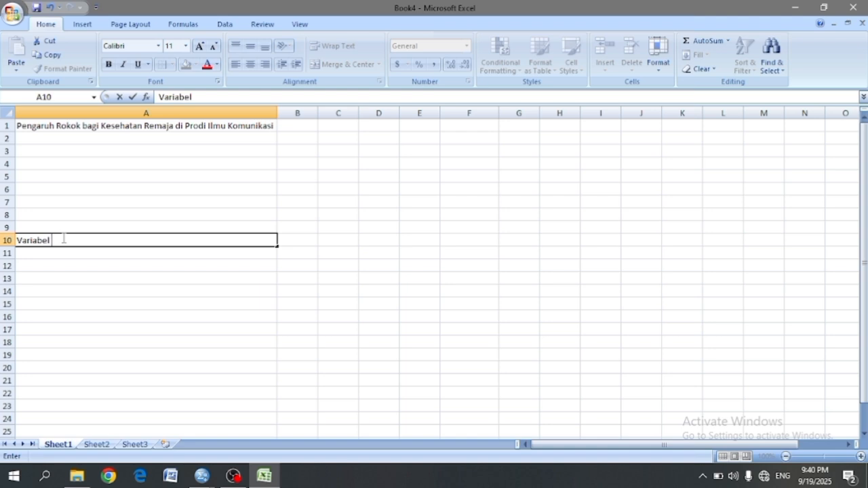
pyautogui.write(' X(nomor responden)')
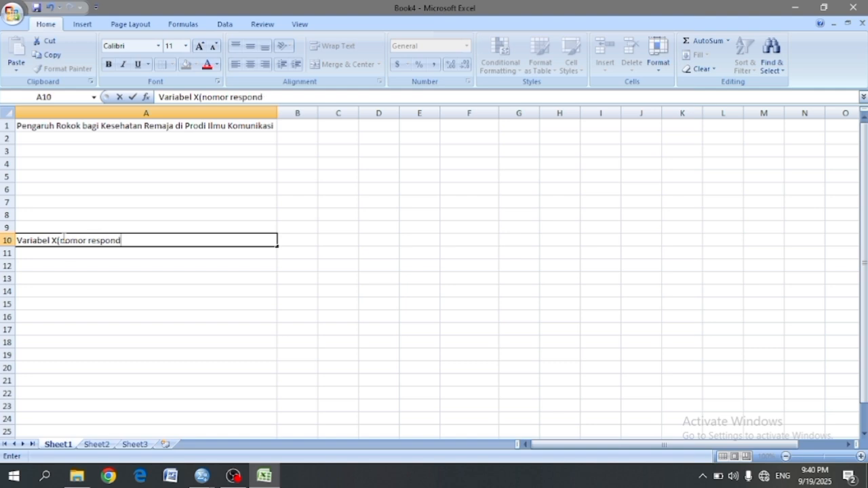
# Enter the heading "Pertanyaan" in cell B9 and widen column B to fit it.
pyautogui.click(290, 222)
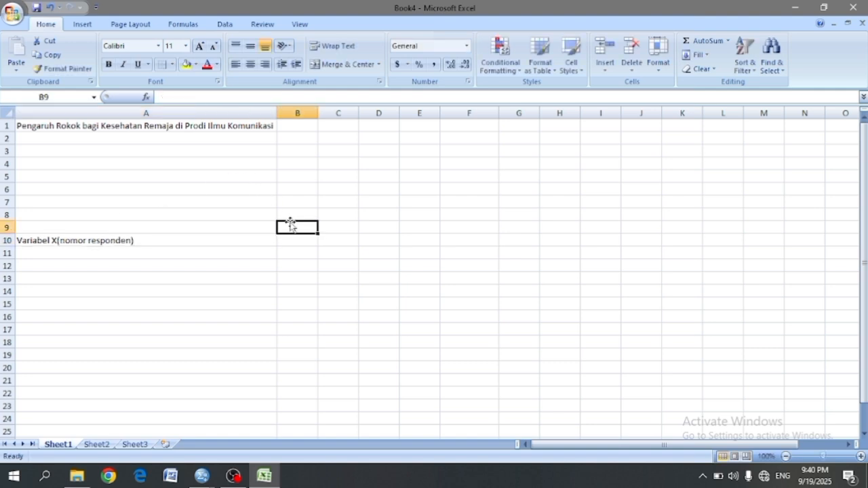
pyautogui.write('Per')
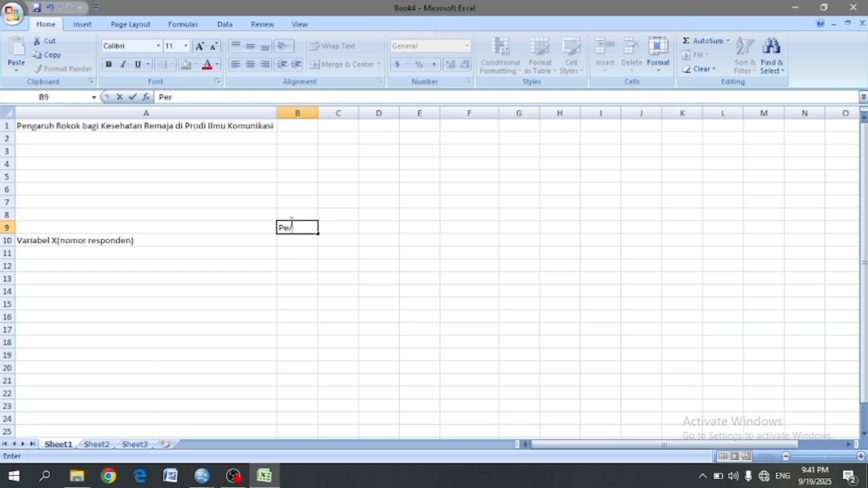
pyautogui.write('tanyaan')
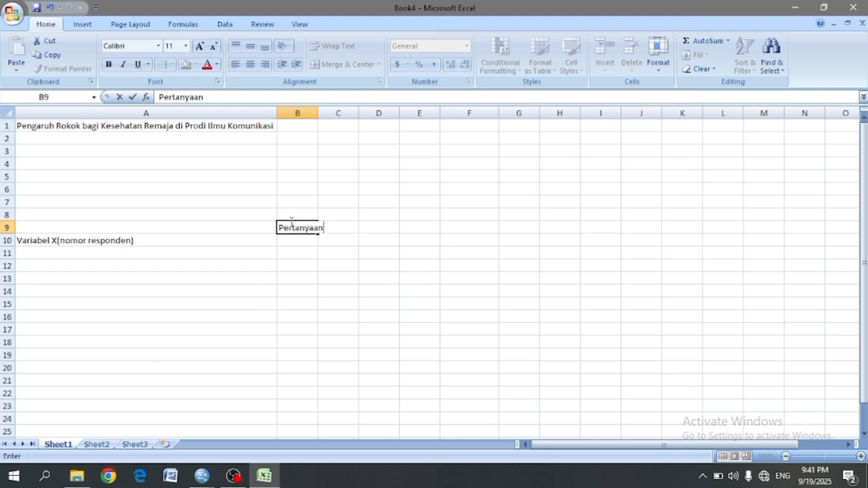
pyautogui.click(317, 109)
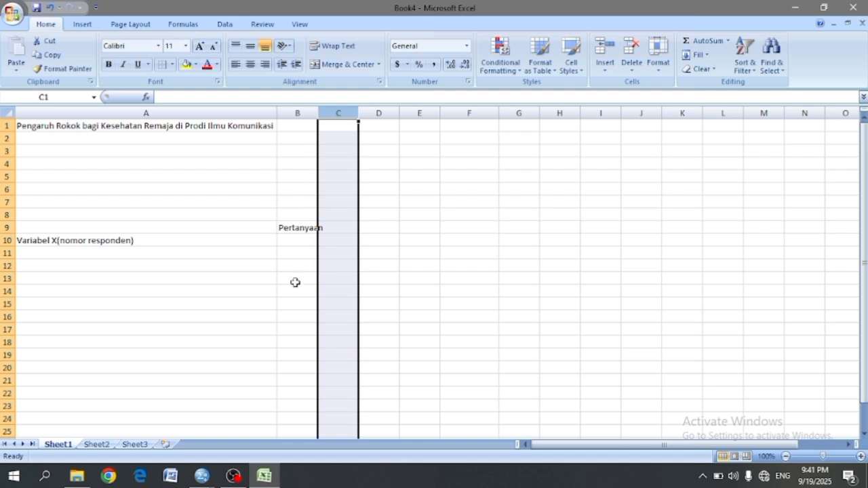
pyautogui.moveTo(317, 113); pyautogui.dragTo(326, 113)
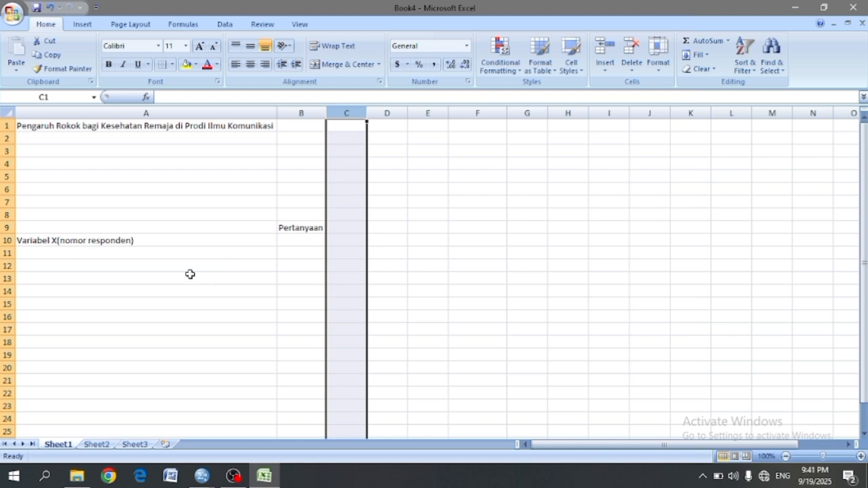
# Number the respondents consecutively down column A, starting with 1 in cell A11.
pyautogui.click(269, 243)
pyautogui.click(272, 261)
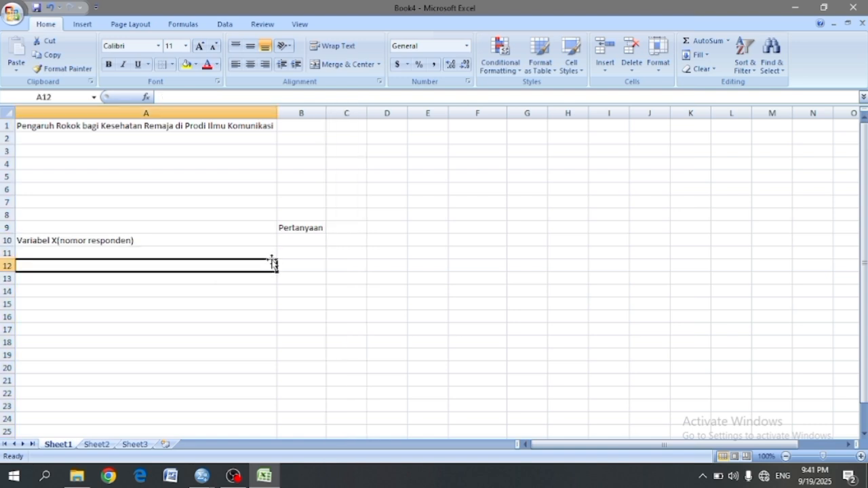
pyautogui.click(271, 256)
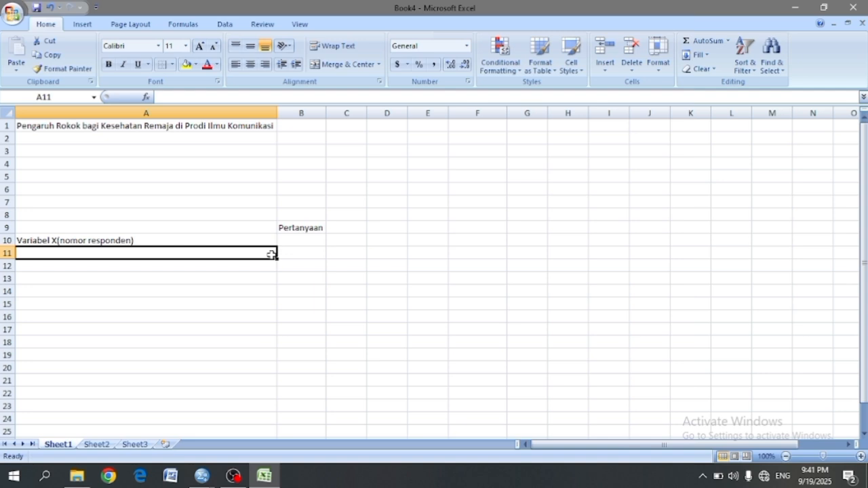
pyautogui.write('1')
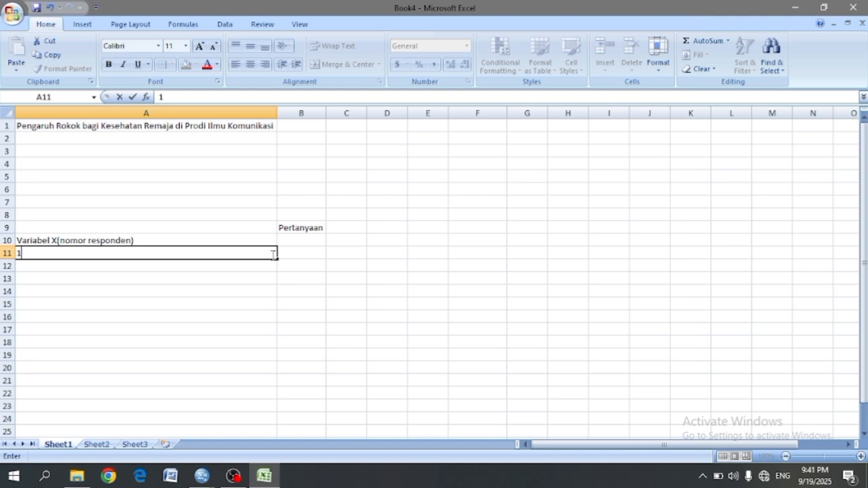
pyautogui.press('Escape')
pyautogui.press('Down')
pyautogui.write('1')
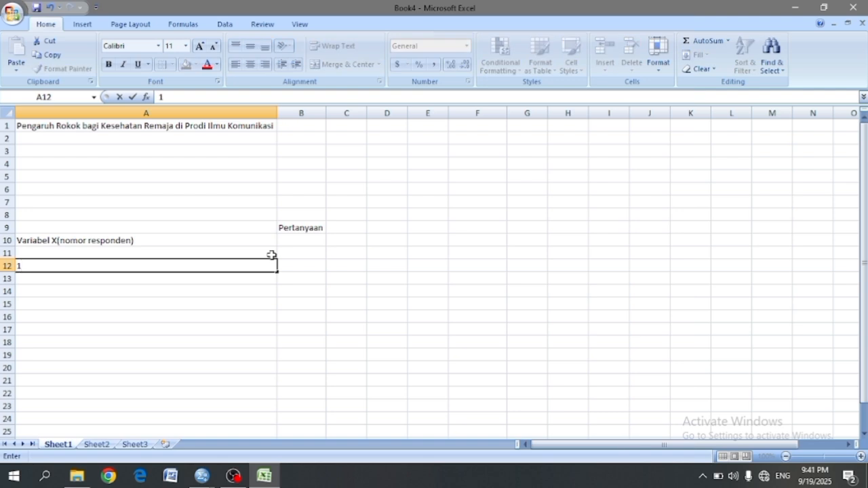
pyautogui.press('BackSpace')
pyautogui.write('2')
pyautogui.press('Return')
pyautogui.write('3 4 5')
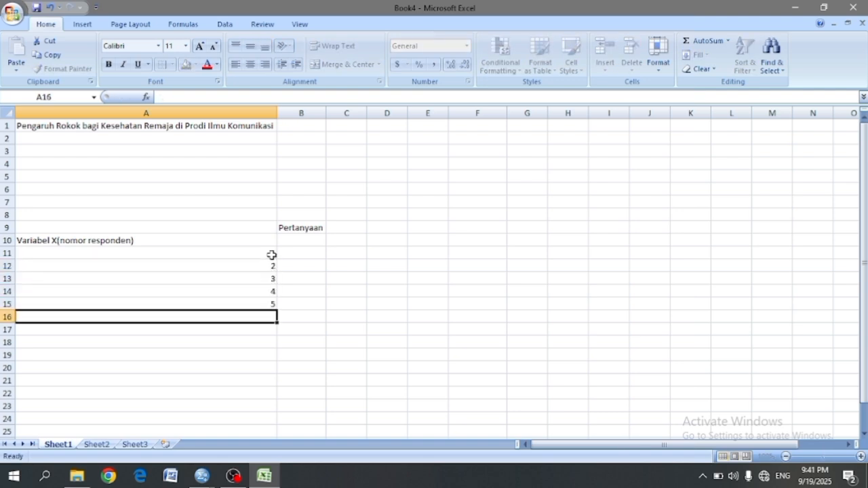
pyautogui.write(' 6 7 8 9 10 11 12 13 14 ')
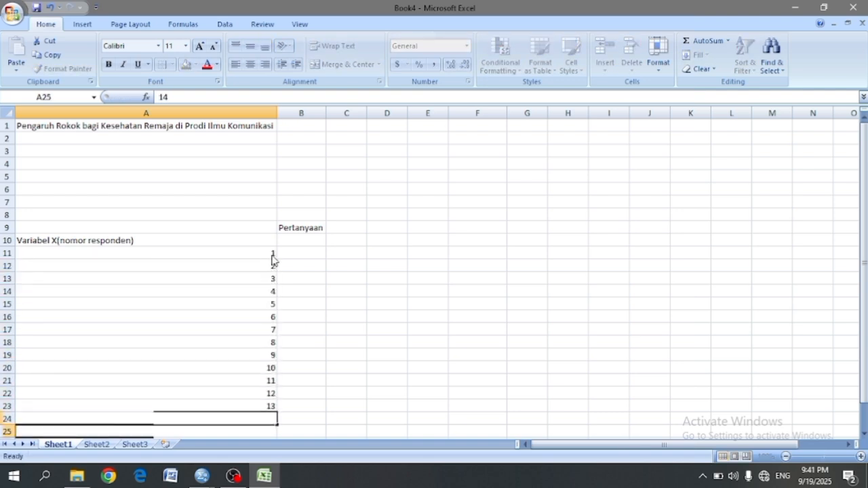
pyautogui.write('15')
pyautogui.click(271, 417)
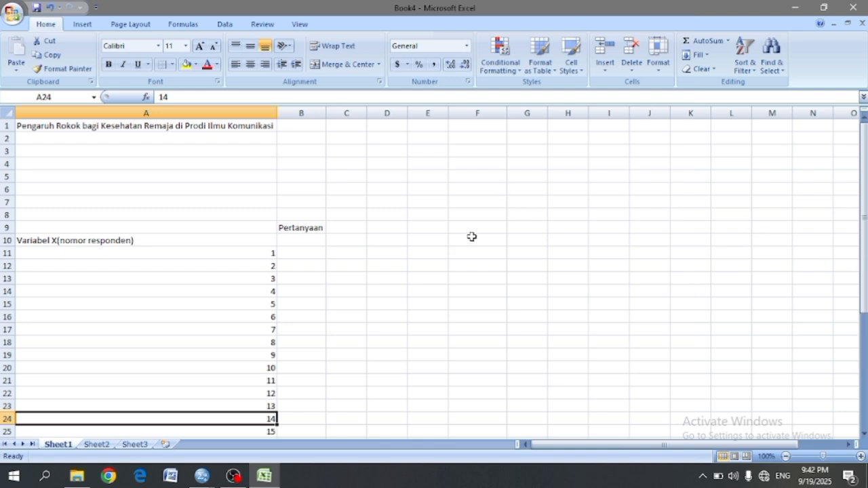
# Number the questions 1 to 25 across row 10, from cell B10 to Z10.
pyautogui.click(311, 241)
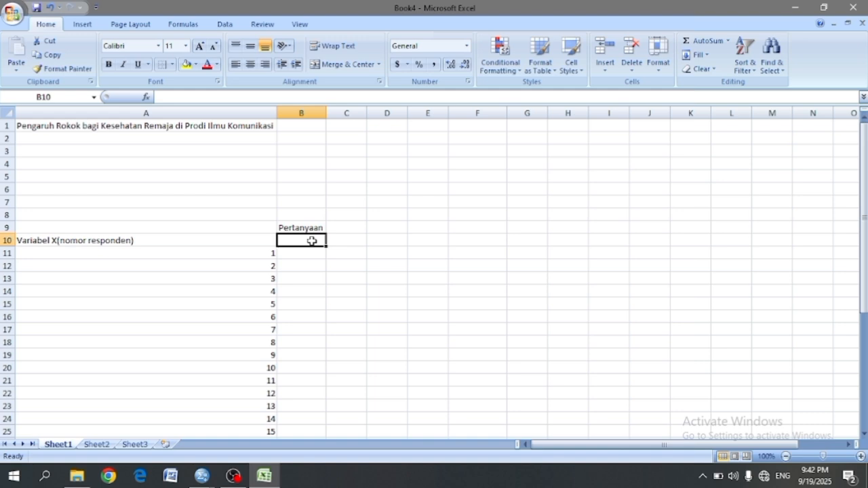
pyautogui.write('1')
pyautogui.press('Tab')
pyautogui.write('2')
pyautogui.press('Tab')
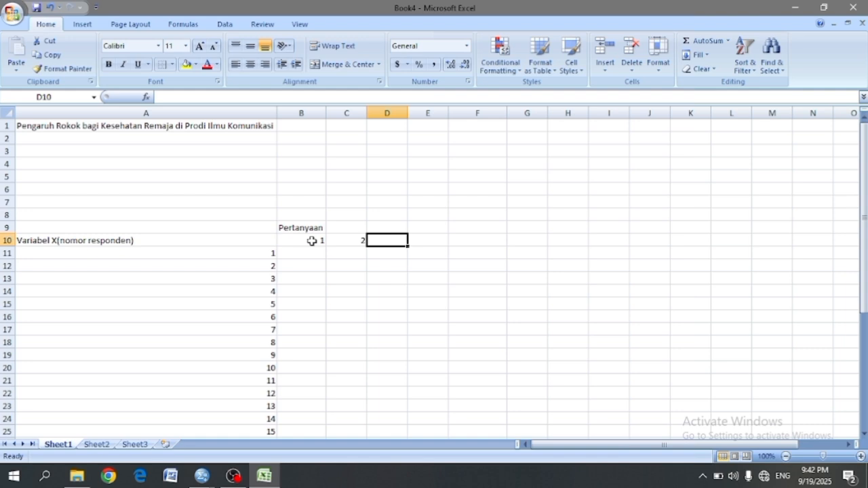
pyautogui.write('3\t4\t5\t6\t7\t8\t9\t10')
pyautogui.press('Tab')
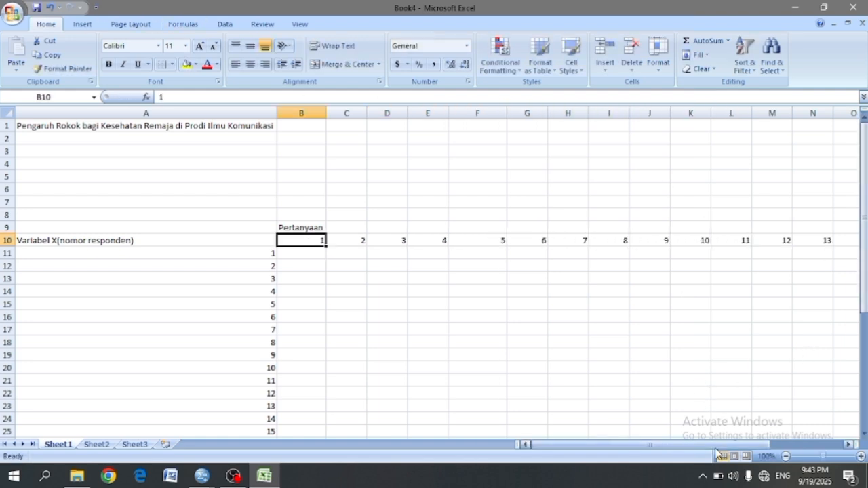
pyautogui.moveTo(717, 446); pyautogui.dragTo(692, 450)
pyautogui.moveTo(864, 231); pyautogui.dragTo(857, 199)
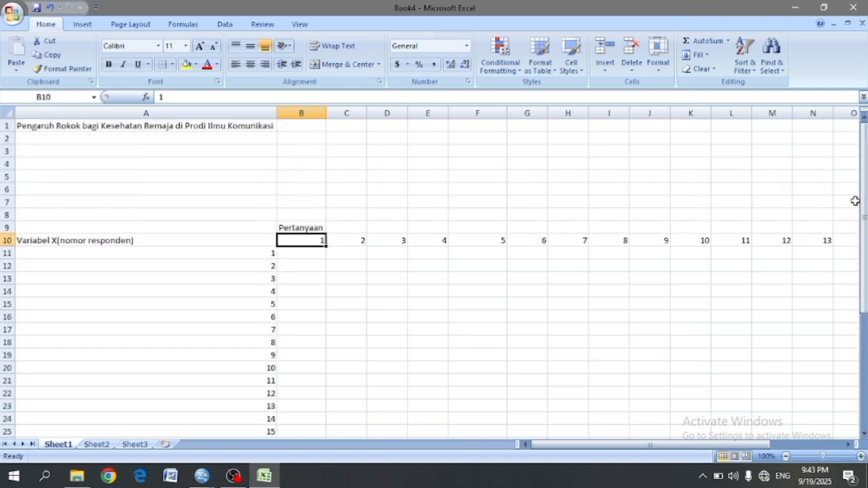
# Enter respondent 1's answers 1, 2, 3, 4 and 5 for questions 1 to 5 in cells B11 to F11.
pyautogui.click(307, 256)
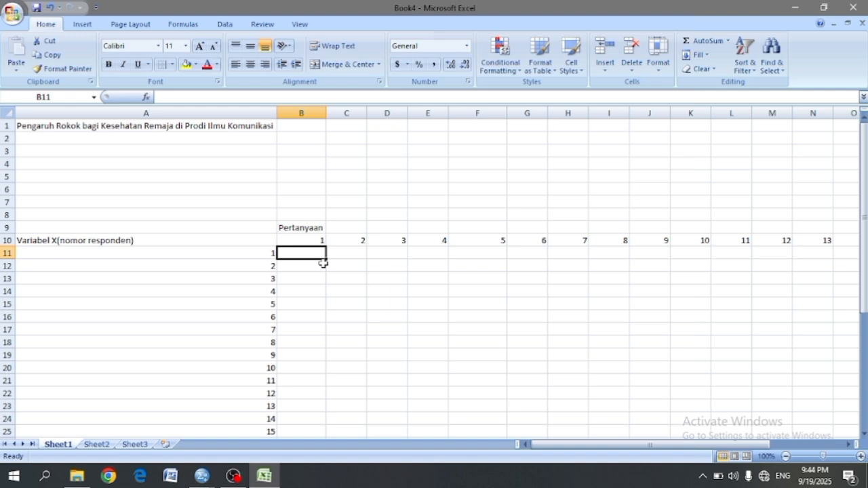
pyautogui.write('1')
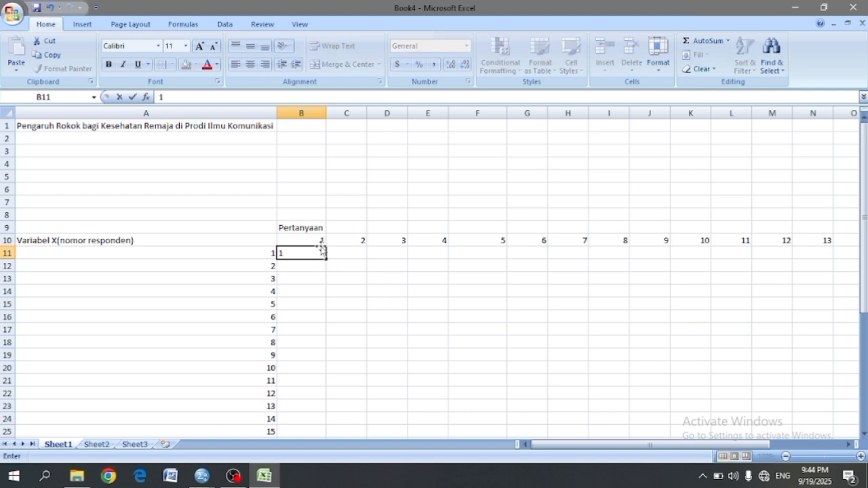
pyautogui.press('Tab')
pyautogui.write('2')
pyautogui.press('Tab')
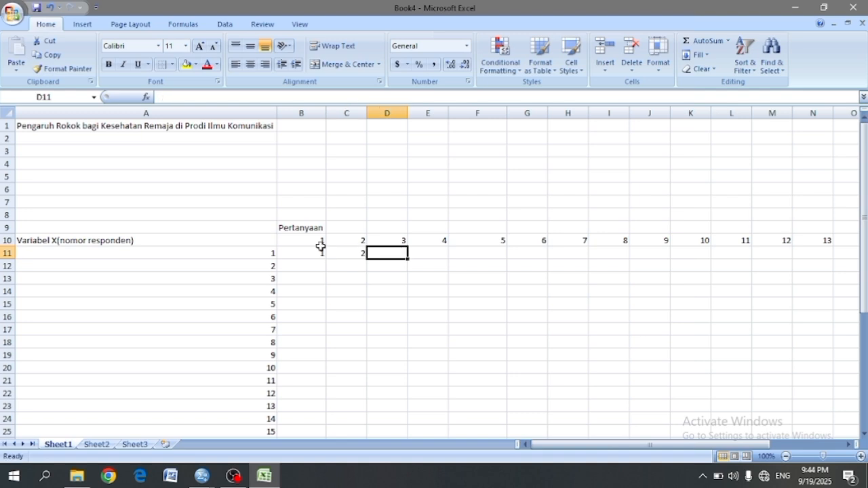
pyautogui.write('3')
pyautogui.press('Tab')
pyautogui.write('4')
pyautogui.press('Tab')
pyautogui.write('5')
pyautogui.press('Tab')
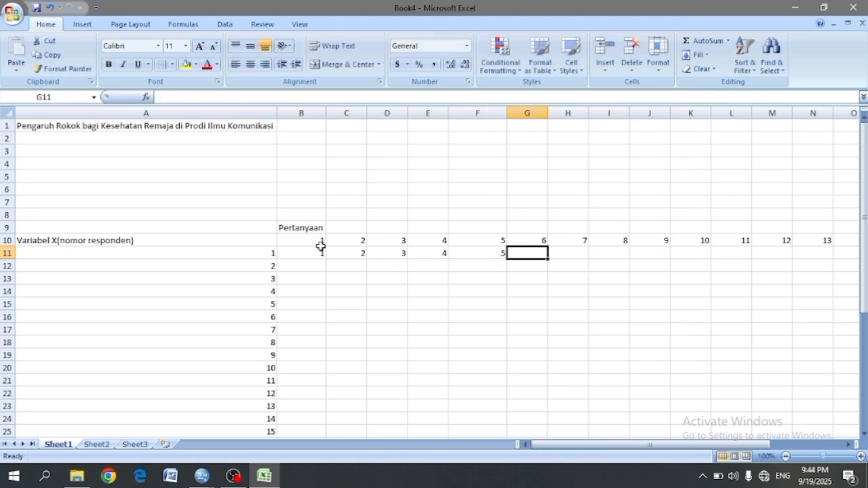
# Complete respondent 1's answers for questions 6 to 25 in cells G11 to Z11, repeating the sequence 1, 2, 3, 4, 5.
pyautogui.moveTo(567, 445); pyautogui.dragTo(551, 451)
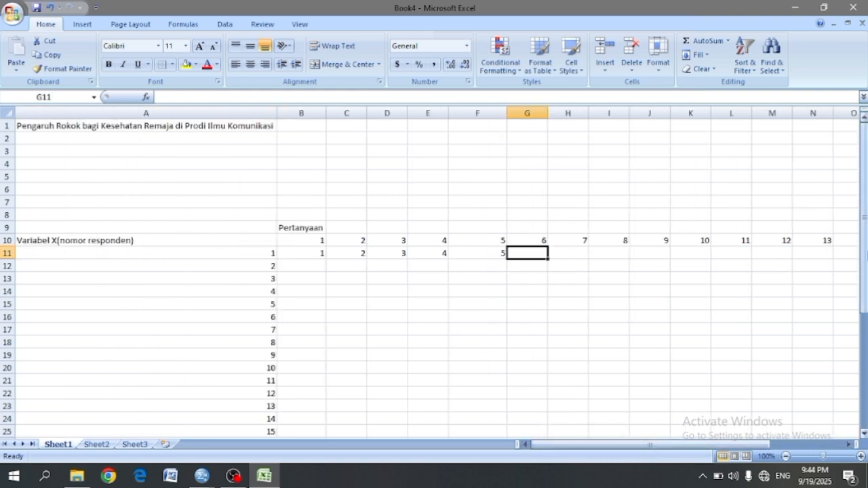
pyautogui.moveTo(863, 218); pyautogui.dragTo(863, 255)
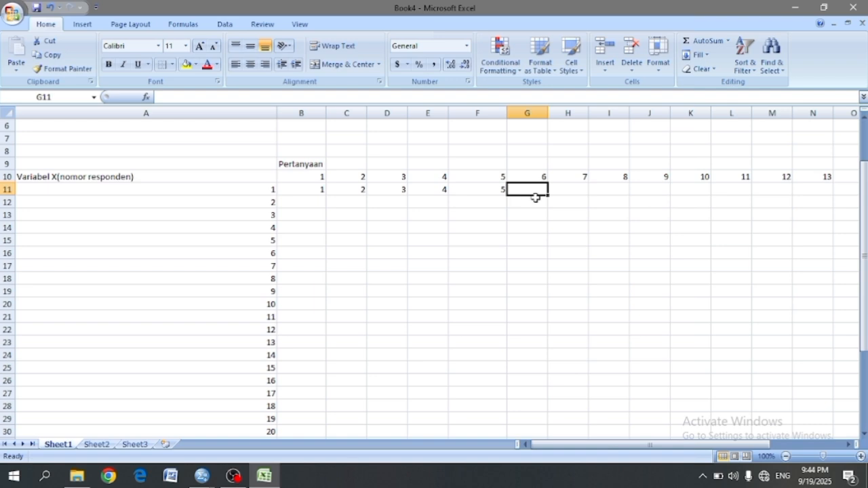
pyautogui.write('1\t2\t3\t4\t5\t6\t7')
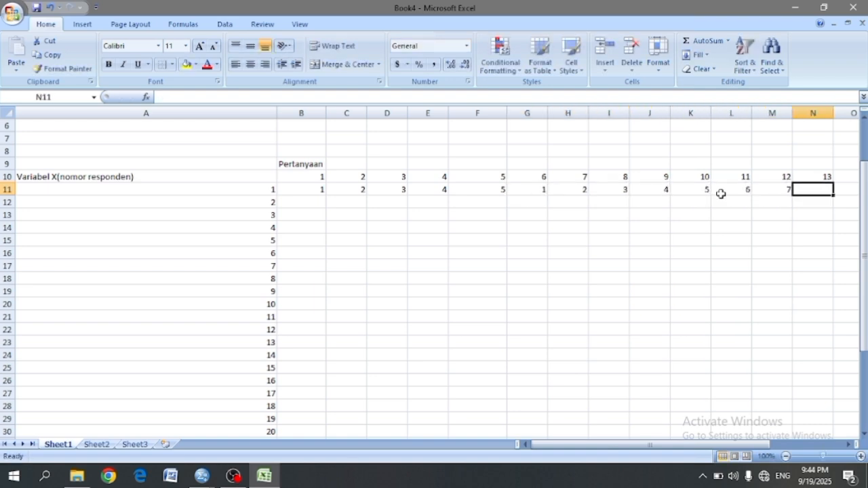
pyautogui.press('Left')
pyautogui.press('BackSpace')
pyautogui.press('Left')
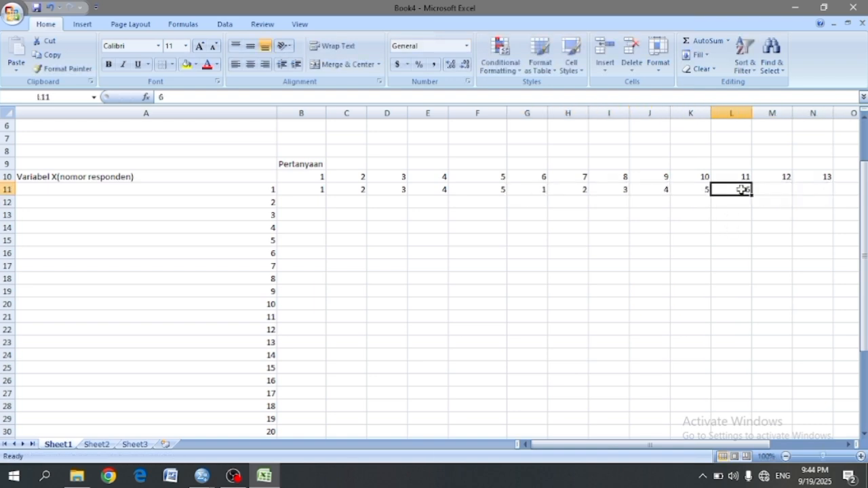
pyautogui.write('1\t2\t3\t4\t5\t1\t2\t3\t4\t5\t1\t2\t3\t4\t5')
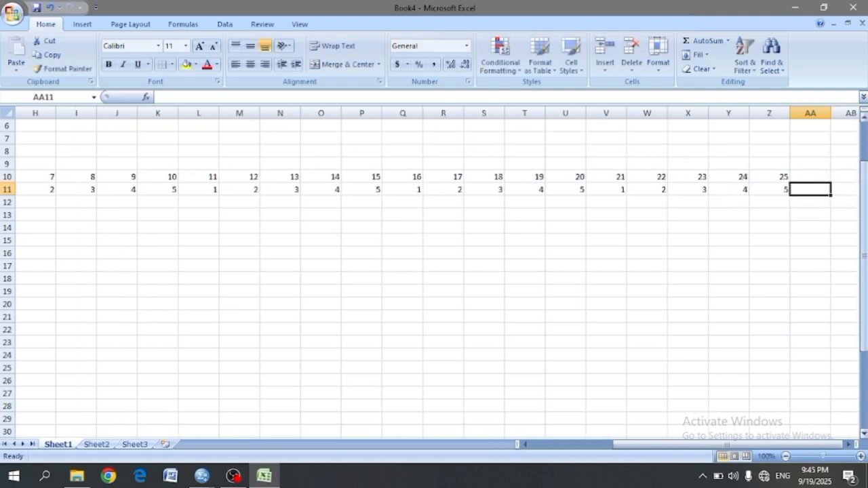
# Examine the completed answer table in the ALDOOOO workbook, from the first questions across to the Jumlah column.
pyautogui.moveTo(864, 204); pyautogui.dragTo(864, 222)
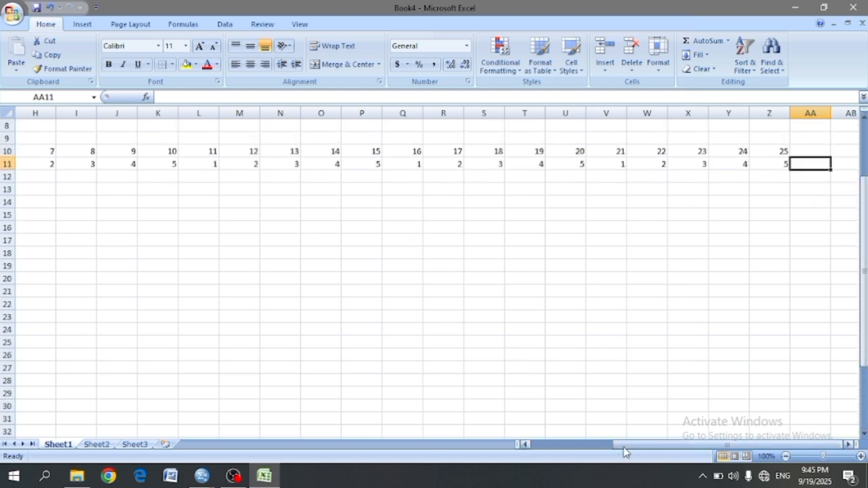
pyautogui.moveTo(623, 444); pyautogui.dragTo(534, 446)
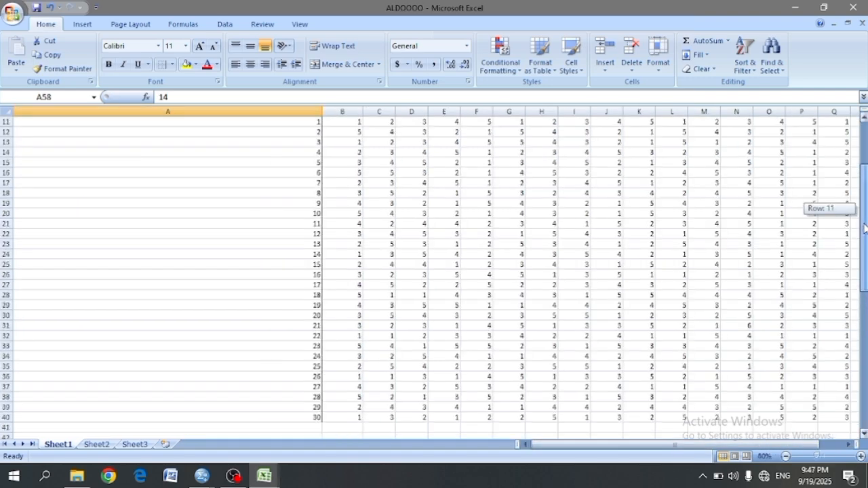
pyautogui.moveTo(864, 212)
pyautogui.mouseDown()
pyautogui.moveTo(864, 226)
pyautogui.moveTo(864, 217)
pyautogui.mouseUp()
pyautogui.moveTo(601, 445); pyautogui.dragTo(627, 445)
pyautogui.click(800, 134)
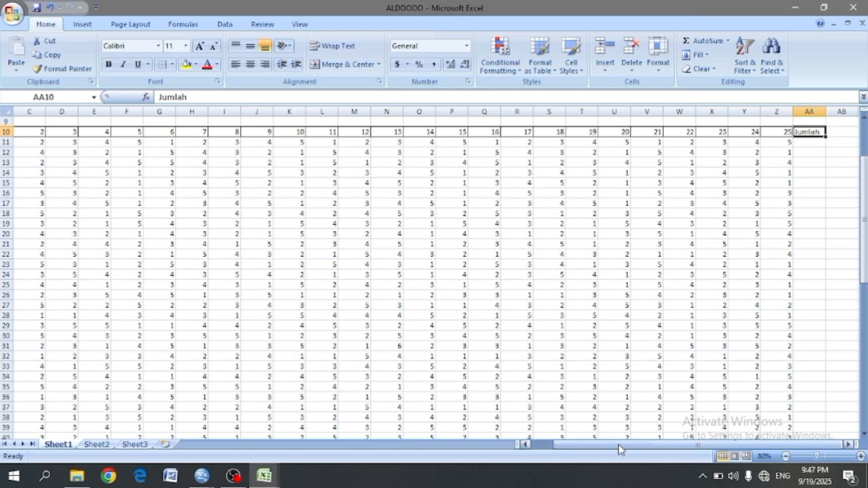
pyautogui.moveTo(619, 445); pyautogui.dragTo(602, 450)
pyautogui.moveTo(599, 450); pyautogui.dragTo(577, 450)
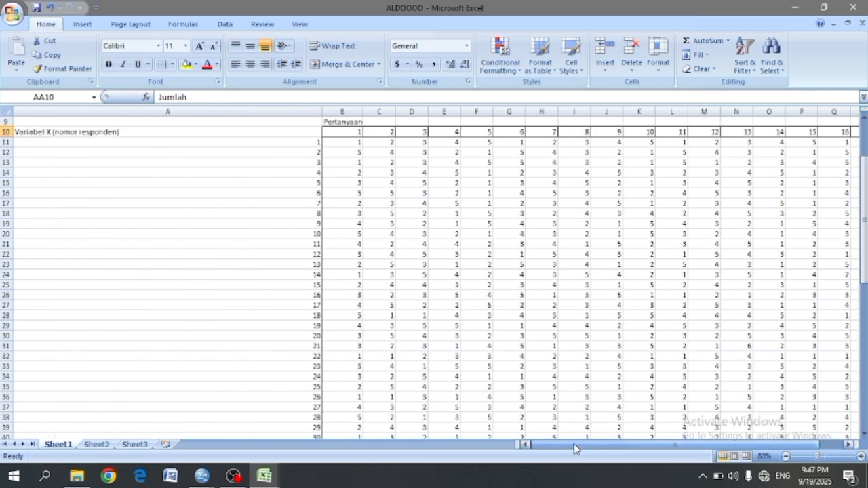
pyautogui.click(352, 145)
pyautogui.click(382, 141)
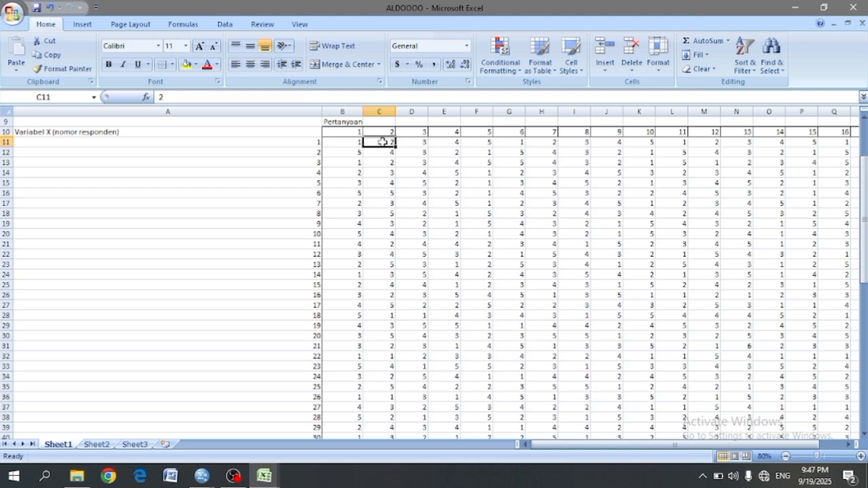
# Examine respondent 1's answers across row 11, moving from the first questions towards question 25.
pyautogui.click(412, 142)
pyautogui.click(447, 141)
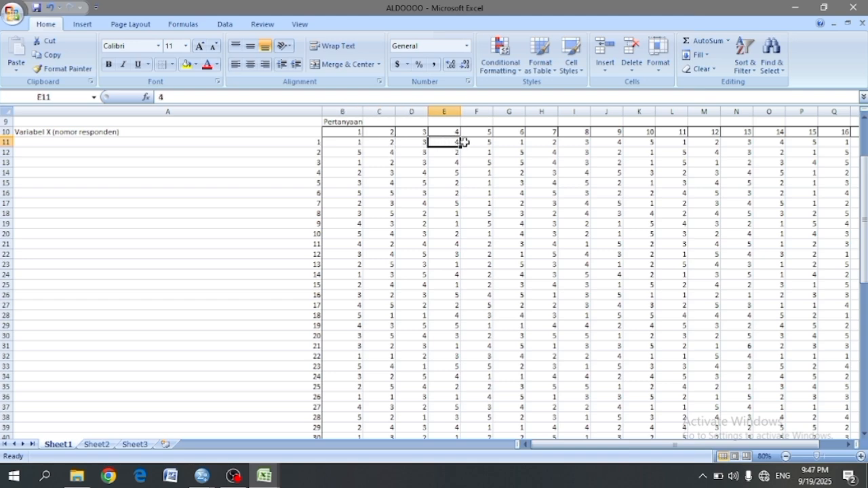
pyautogui.moveTo(469, 142); pyautogui.dragTo(500, 142)
pyautogui.click(505, 142)
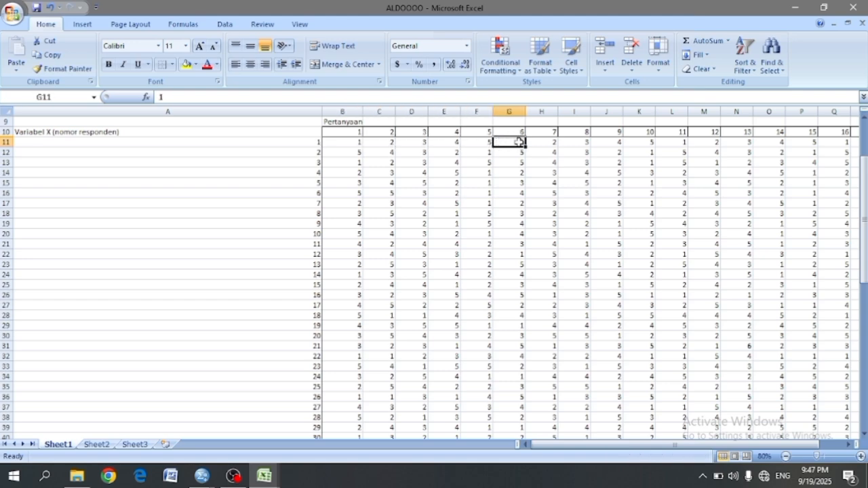
pyautogui.click(533, 142)
pyautogui.click(565, 145)
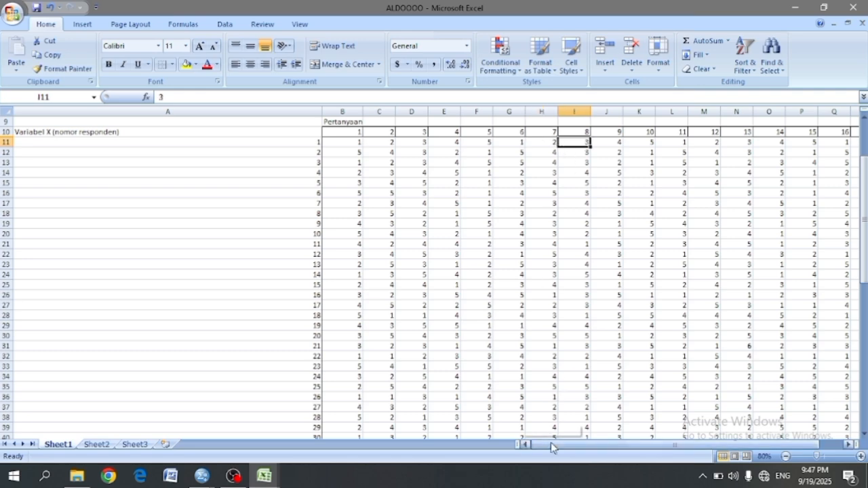
pyautogui.moveTo(551, 444); pyautogui.dragTo(565, 447)
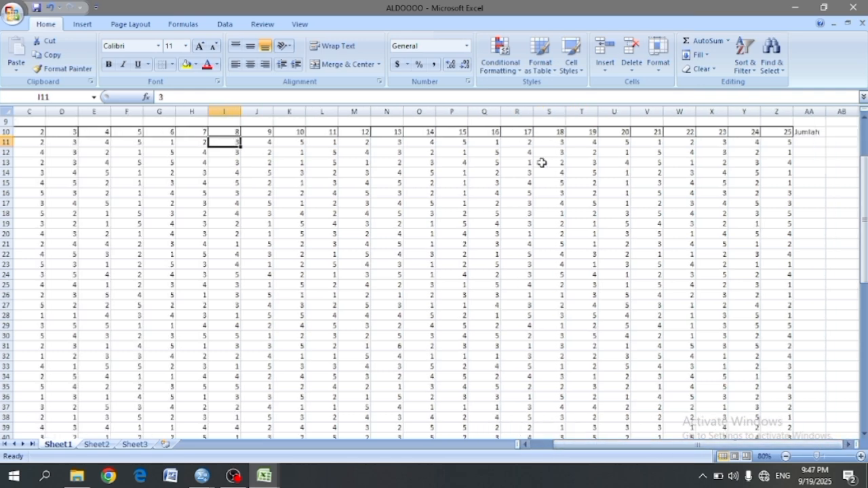
pyautogui.click(265, 142)
pyautogui.click(298, 143)
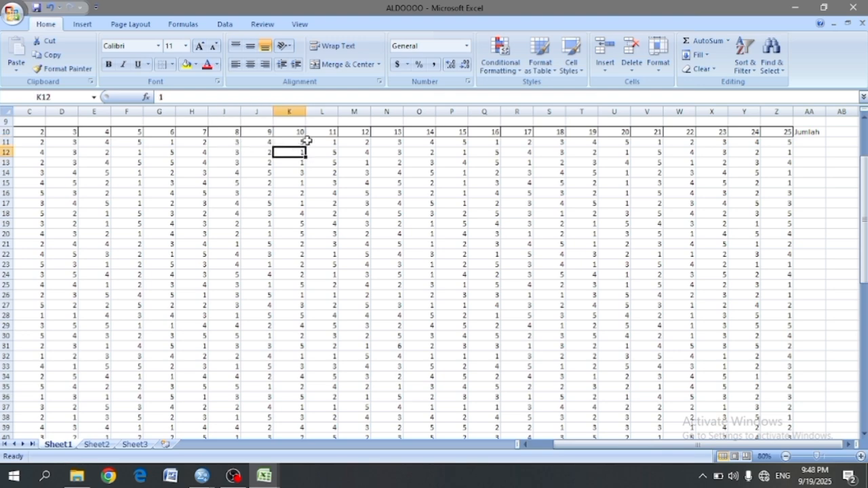
pyautogui.moveTo(320, 141); pyautogui.dragTo(349, 140)
pyautogui.click(387, 142)
# Fill the Variabel X Jumlah column, AA11 to AA40, with SUM formulas totalling each respondent's answers in columns B to Z, and check them.
pyautogui.click(793, 142)
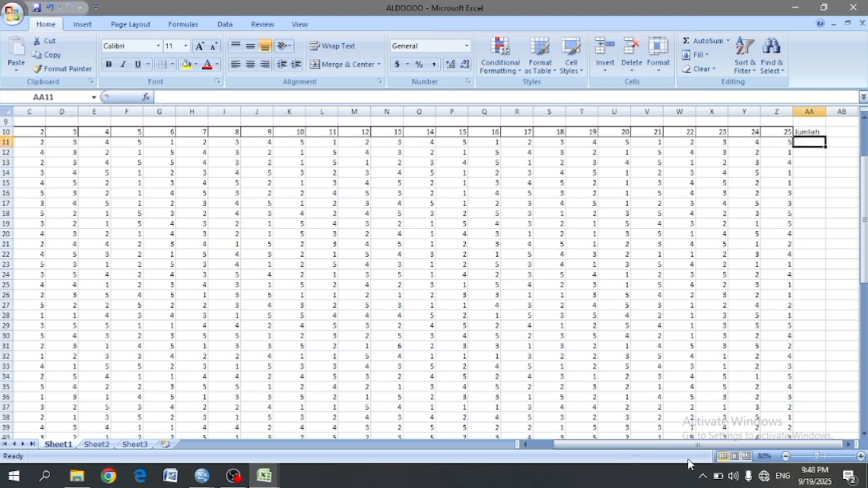
pyautogui.moveTo(689, 447); pyautogui.dragTo(651, 448)
pyautogui.click(841, 223)
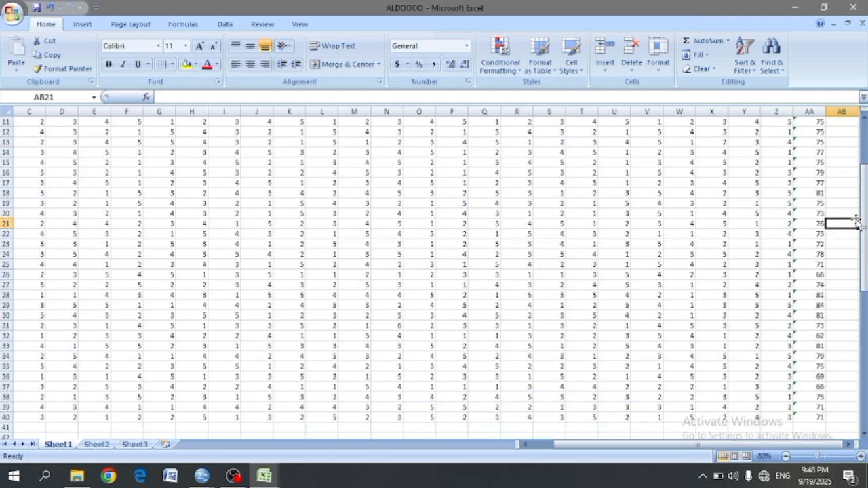
pyautogui.moveTo(863, 268); pyautogui.dragTo(863, 252)
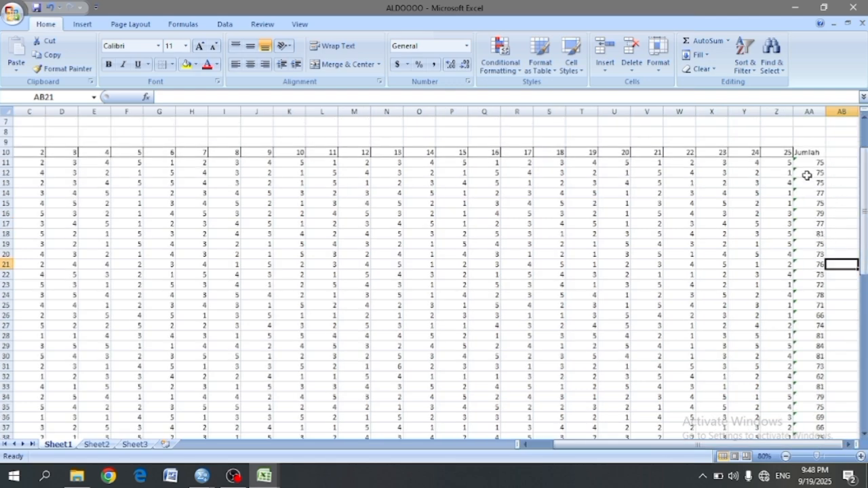
pyautogui.click(807, 164)
pyautogui.click(808, 173)
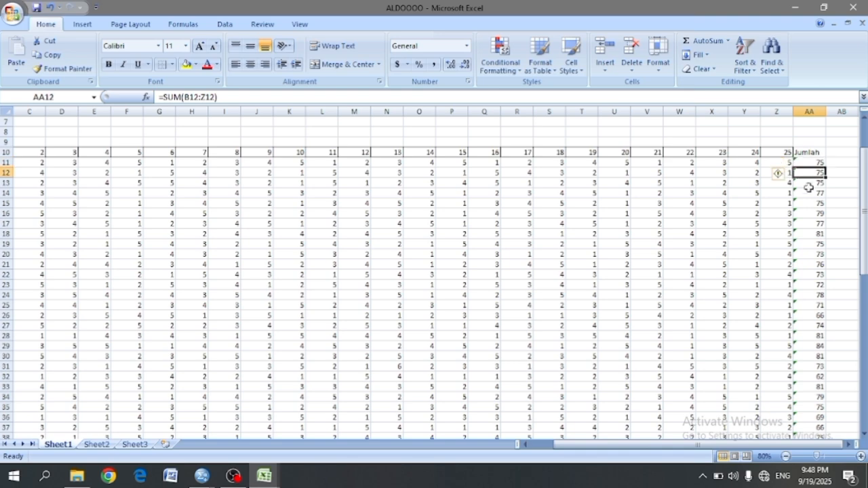
pyautogui.click(810, 193)
pyautogui.moveTo(864, 191); pyautogui.dragTo(863, 197)
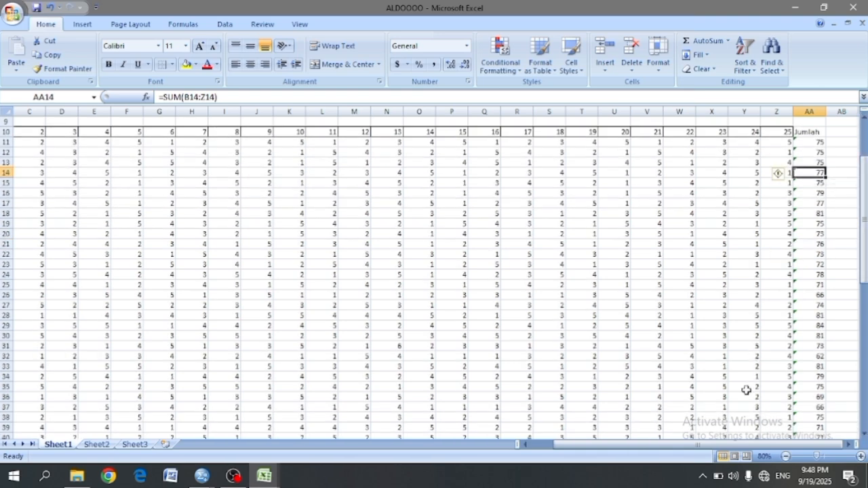
pyautogui.moveTo(711, 444); pyautogui.dragTo(689, 445)
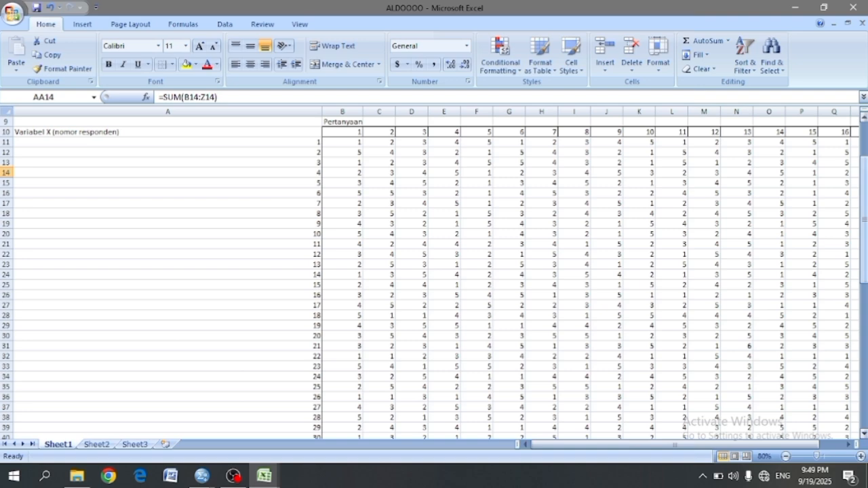
# Fill the Variabel Y Jumlah column, AA45 to AA74, with each respondent's total for questions 1 to 25, and review the table.
pyautogui.moveTo(864, 219); pyautogui.dragTo(866, 373)
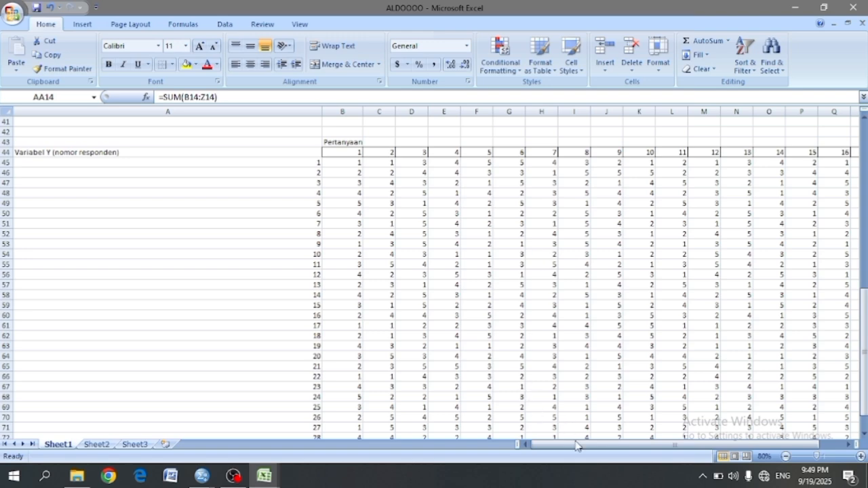
pyautogui.moveTo(578, 449); pyautogui.dragTo(602, 449)
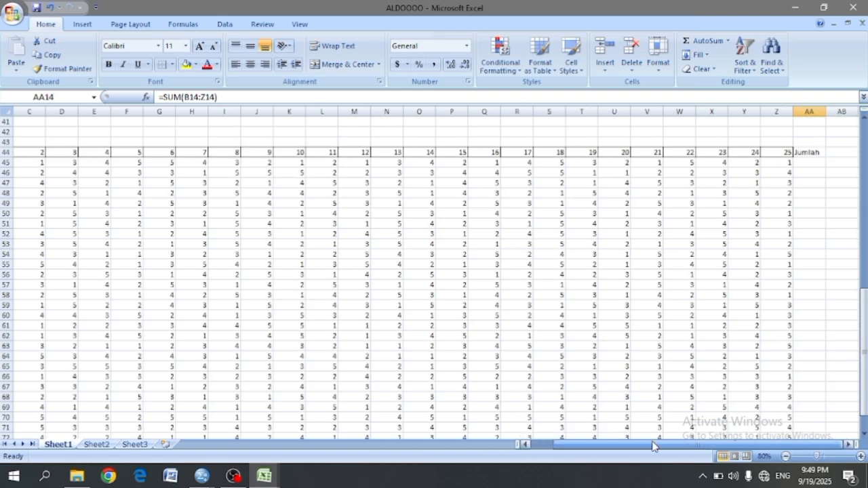
pyautogui.click(804, 161)
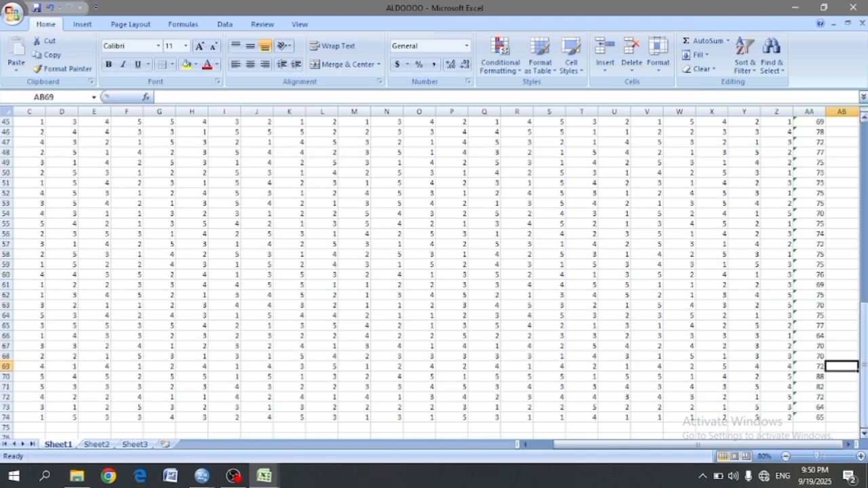
pyautogui.moveTo(865, 352); pyautogui.dragTo(865, 310)
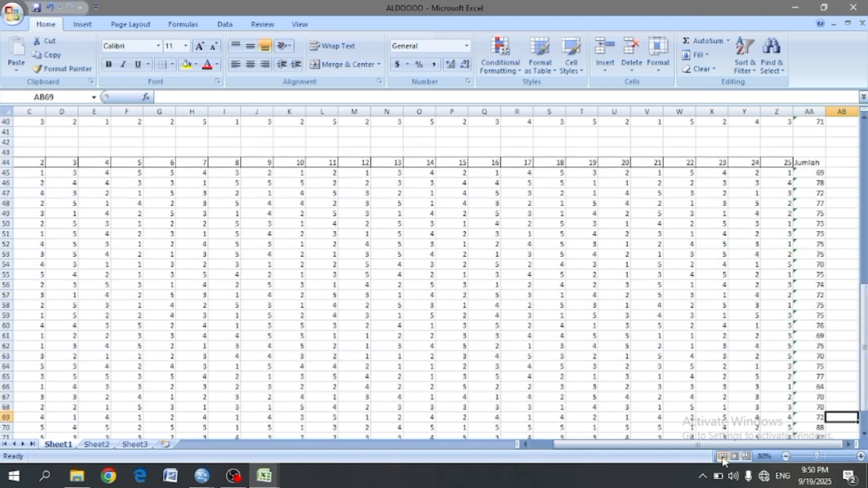
pyautogui.moveTo(717, 444); pyautogui.dragTo(706, 448)
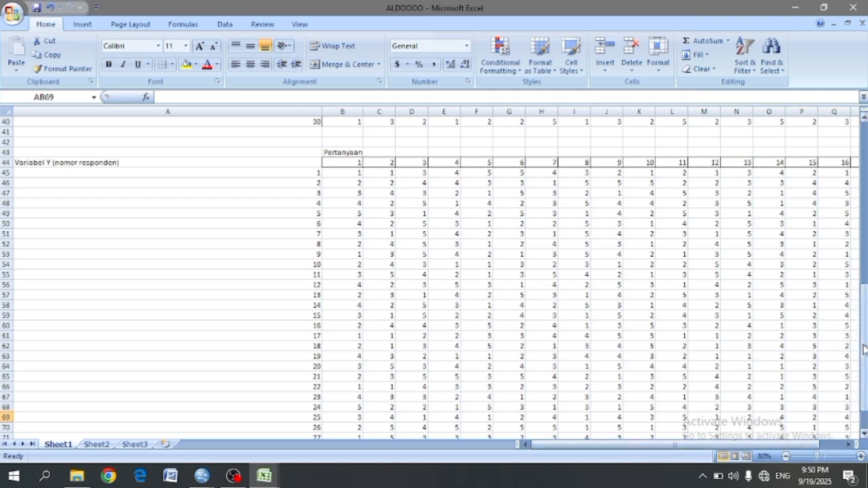
pyautogui.moveTo(865, 349); pyautogui.dragTo(865, 365)
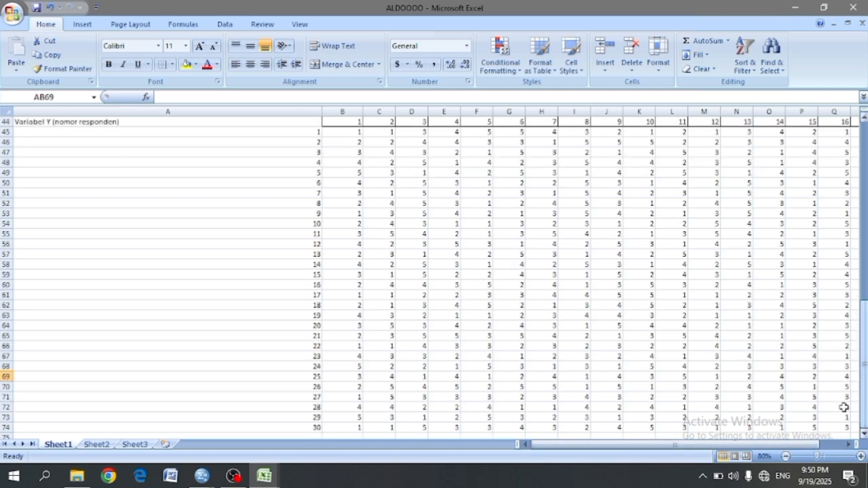
pyautogui.moveTo(787, 448); pyautogui.dragTo(814, 446)
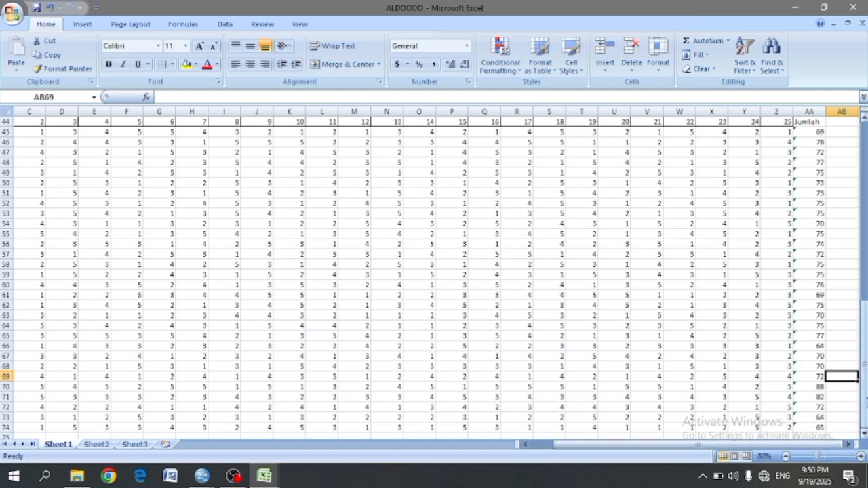
pyautogui.moveTo(865, 402); pyautogui.dragTo(865, 400)
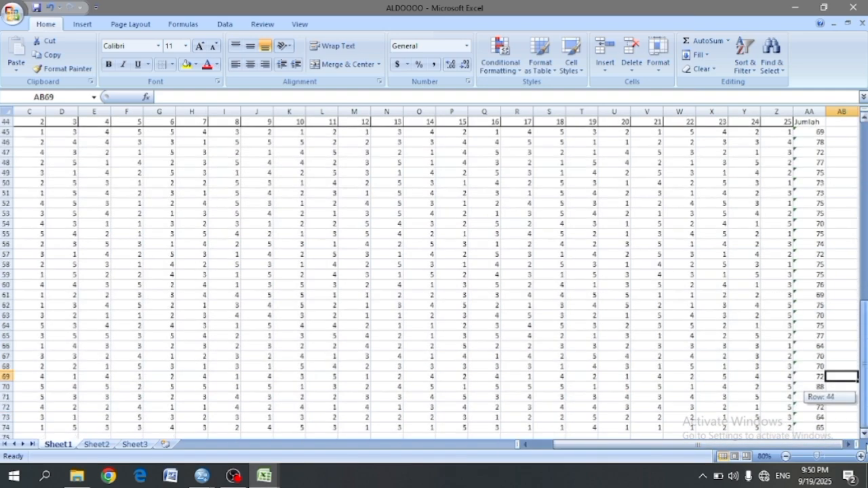
pyautogui.moveTo(780, 447); pyautogui.dragTo(669, 434)
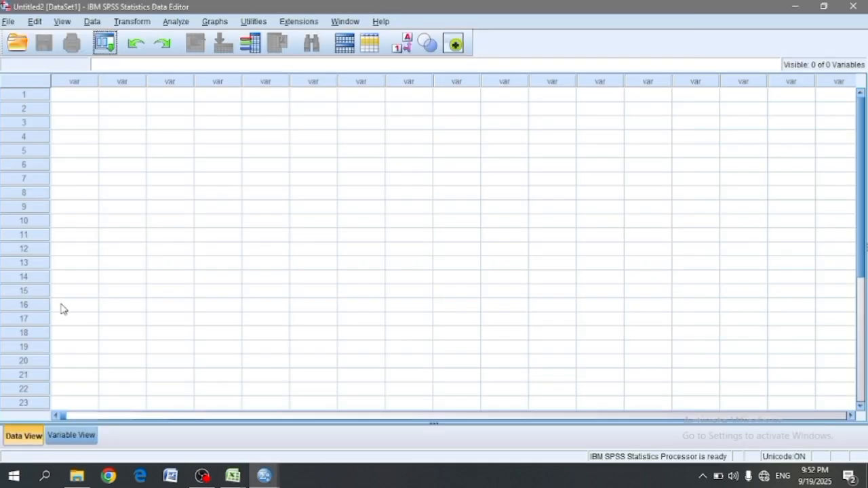
# In the SPSS Data Editor, define two variables named VX and VY.
pyautogui.click(71, 435)
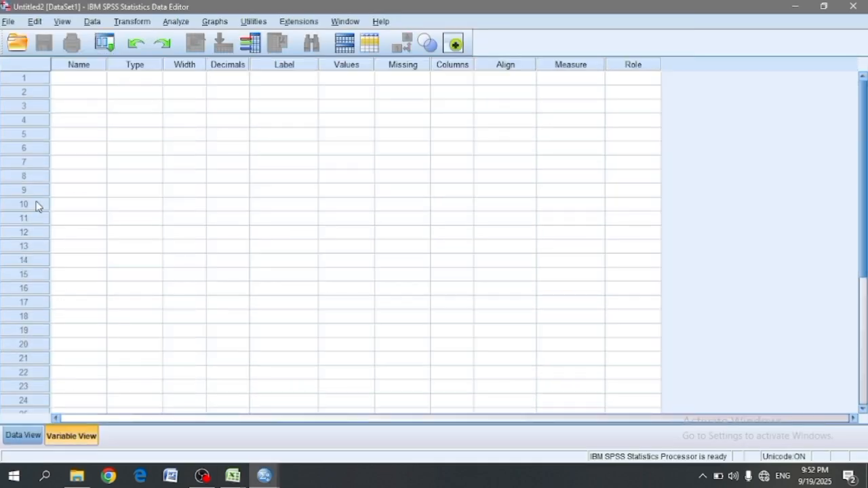
pyautogui.click(79, 79)
pyautogui.click(78, 78)
pyautogui.write('VX')
pyautogui.press('Return')
pyautogui.write('VY')
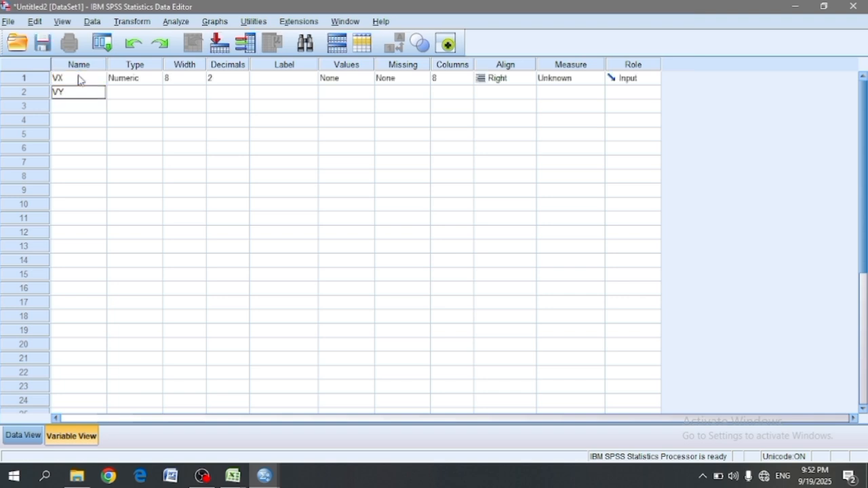
# Label the variable VX as "Variabel X" and VY as "Variabel Y".
pyautogui.click(271, 79)
pyautogui.write('Variabel')
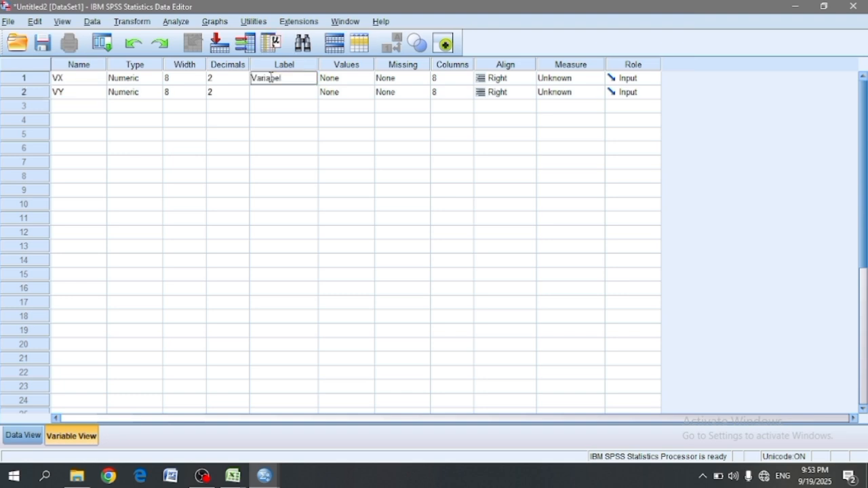
pyautogui.write(' X')
pyautogui.press('Return')
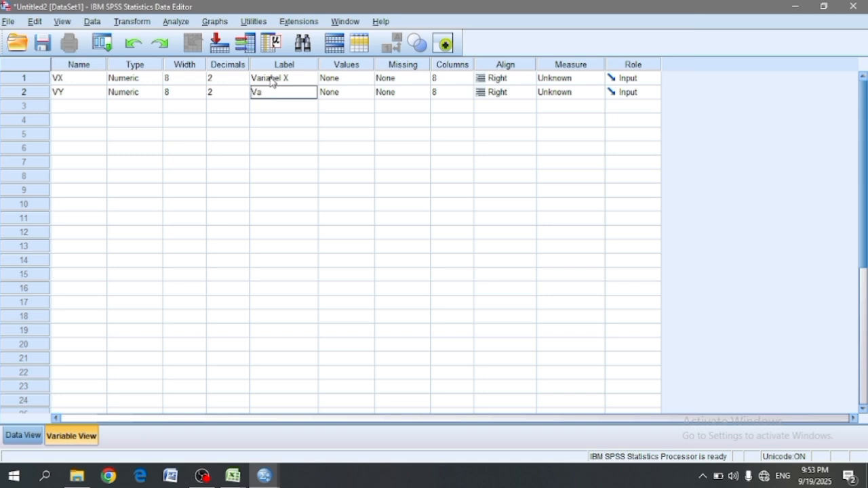
pyautogui.write('Variabel Y')
# Set the number of decimals to 0 for both VX and VY.
pyautogui.click(244, 82)
pyautogui.click(244, 82)
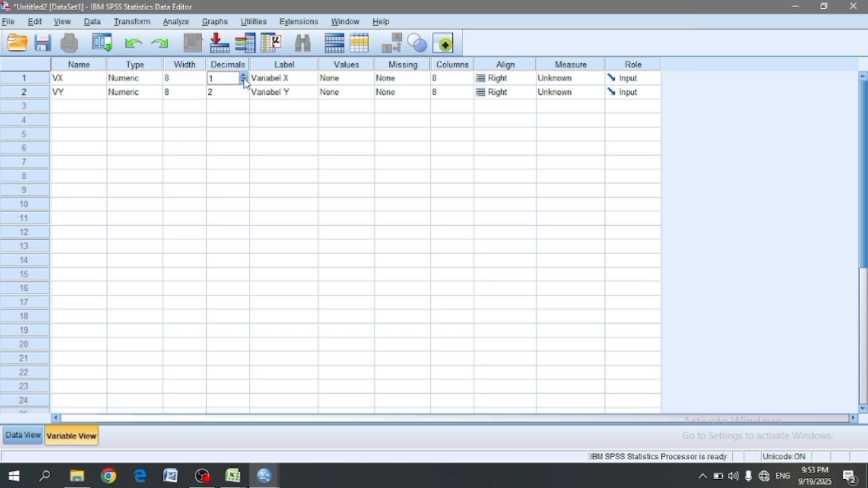
pyautogui.click(244, 82)
pyautogui.click(244, 95)
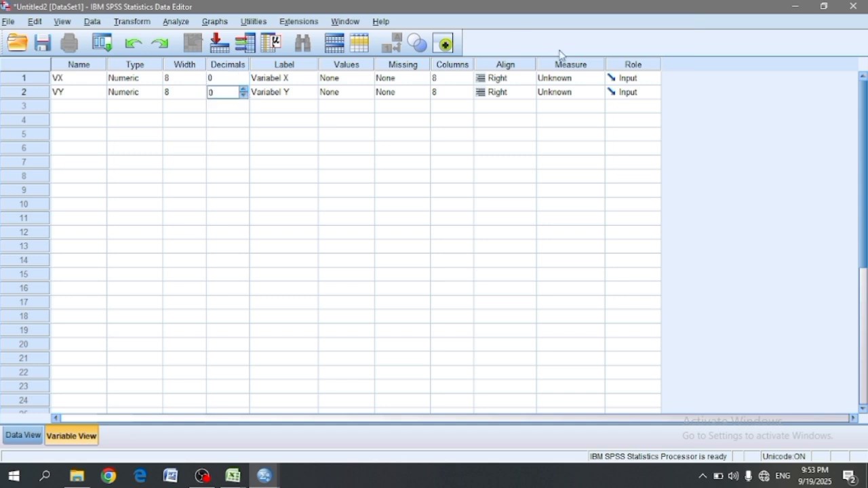
# Set the alignment of both VX and VY to Center.
pyautogui.click(531, 79)
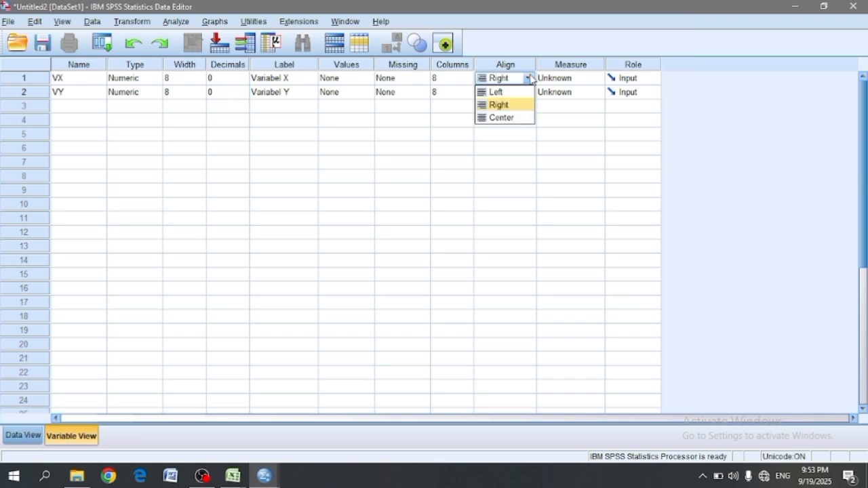
pyautogui.click(517, 118)
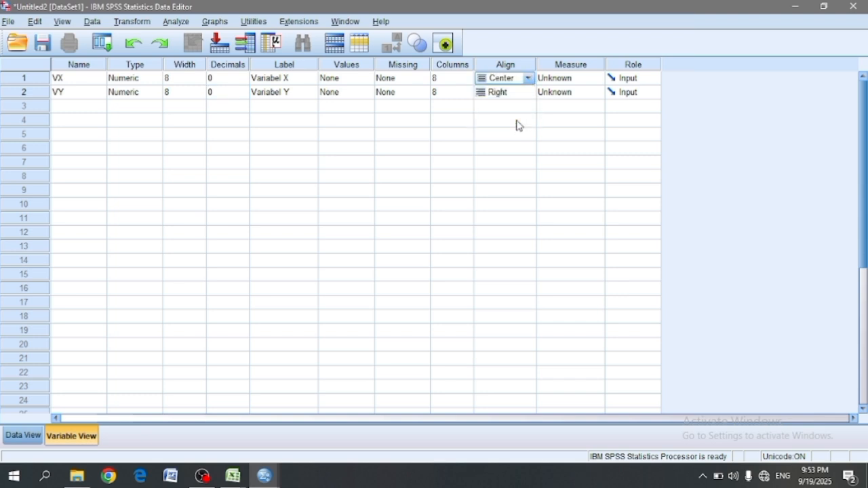
pyautogui.click(528, 93)
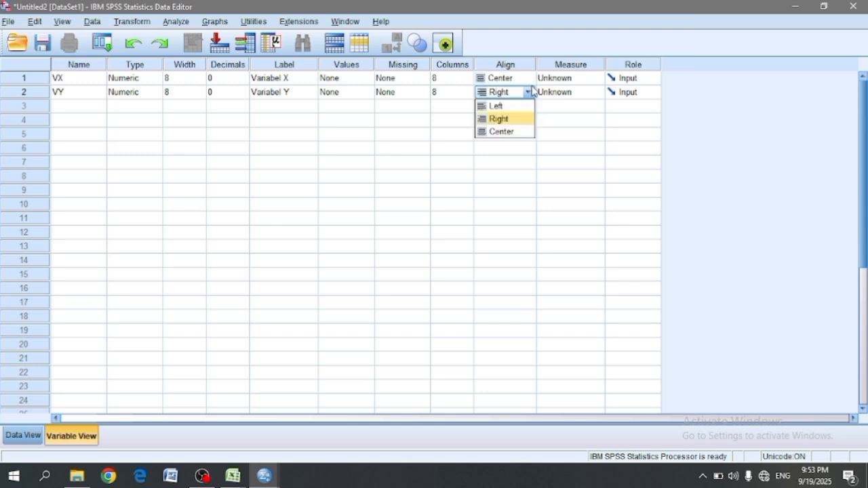
pyautogui.click(529, 92)
pyautogui.click(529, 93)
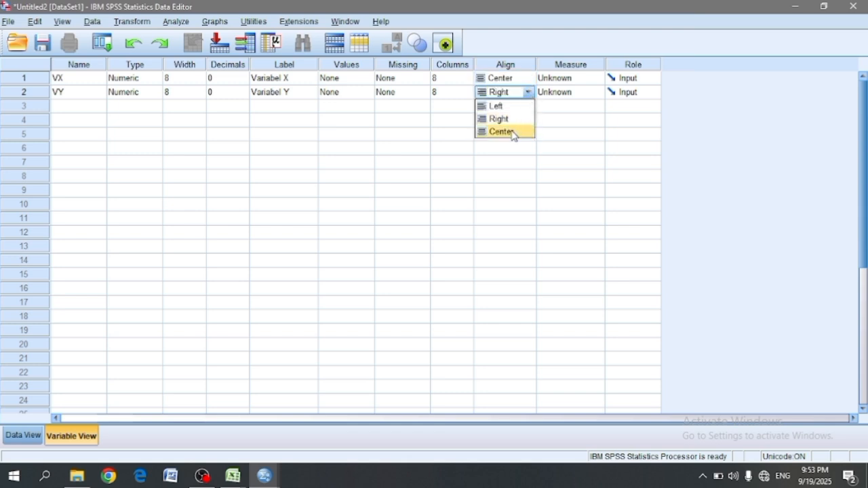
pyautogui.click(514, 133)
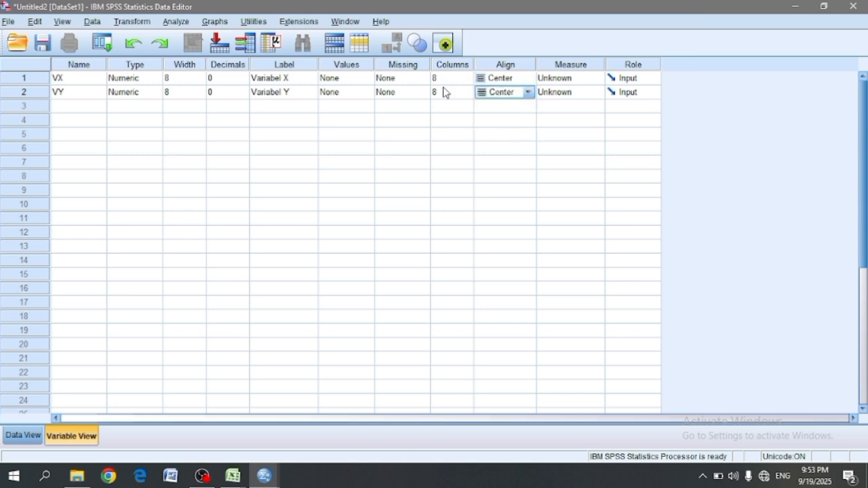
# Display the data grid for VX and VY and check the first case of both variables.
pyautogui.click(18, 439)
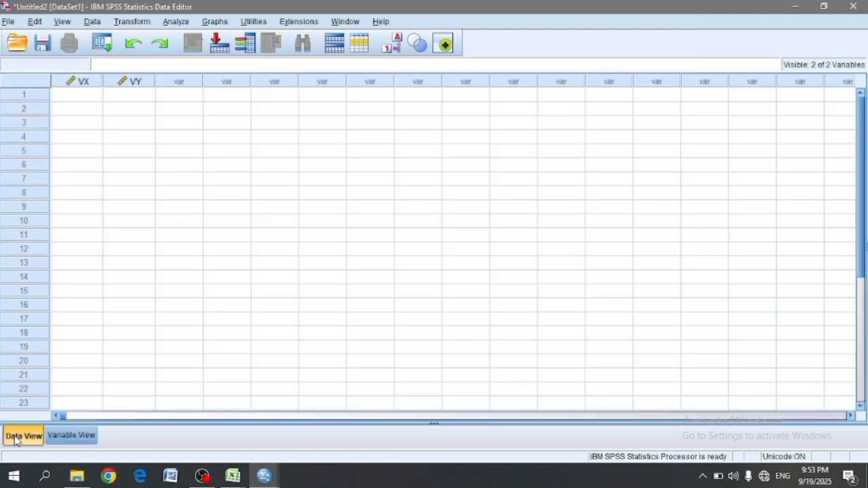
pyautogui.click(77, 100)
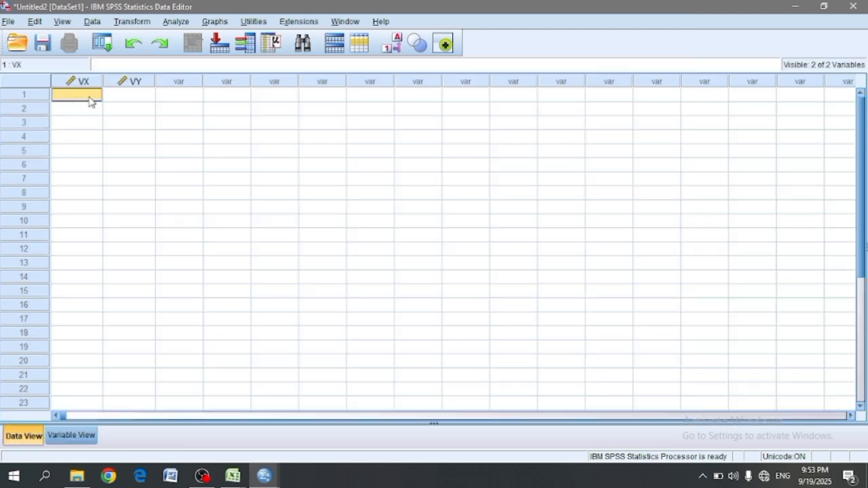
pyautogui.click(127, 97)
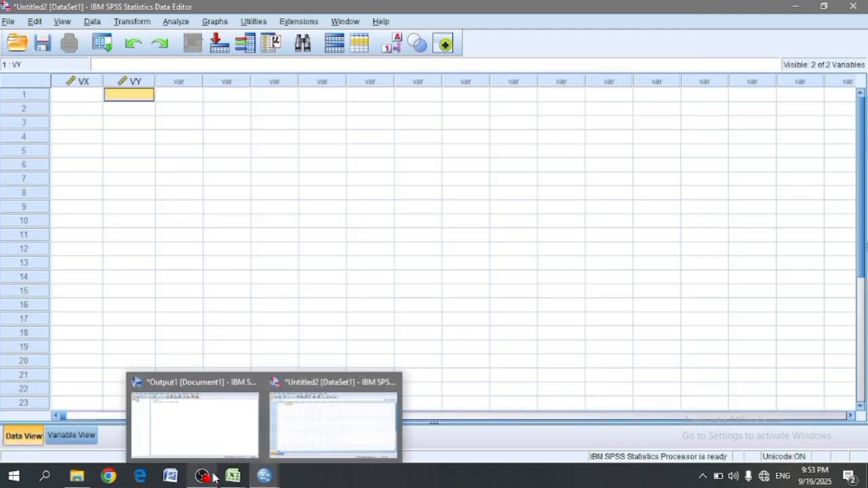
# Switch to the ALDOOOO workbook in Excel and copy the Variabel X totals in AA11:AA40.
pyautogui.moveTo(233, 478)
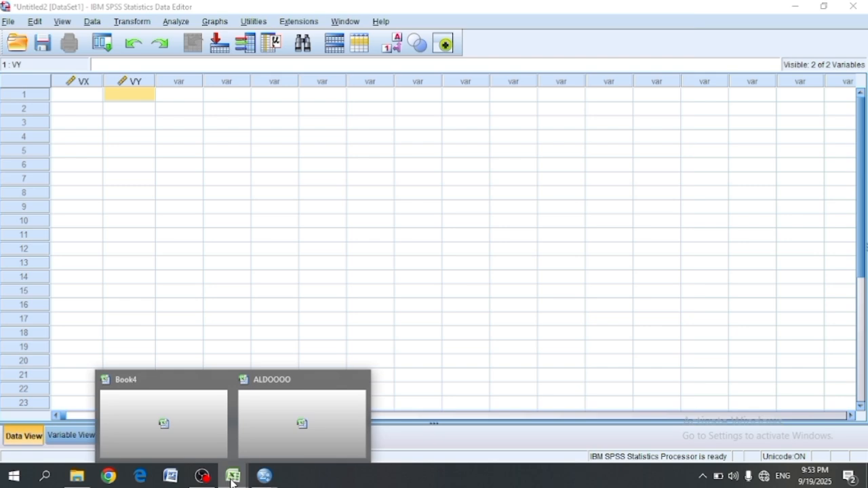
pyautogui.click(269, 433)
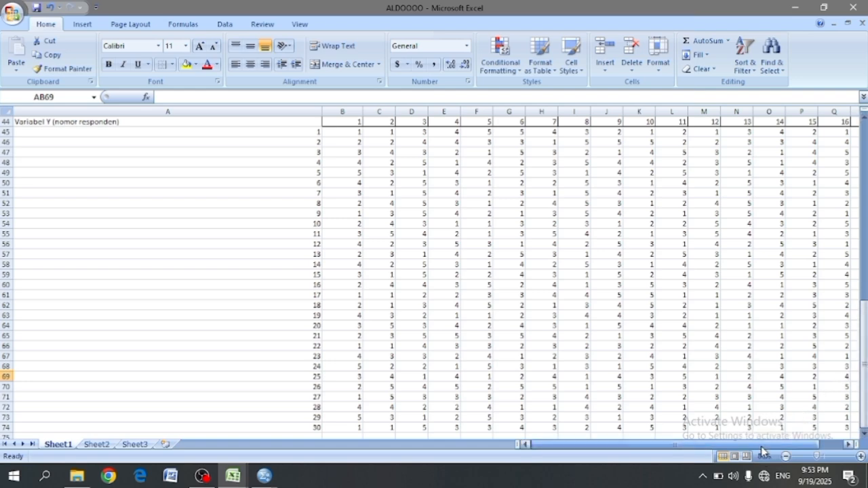
pyautogui.moveTo(763, 445); pyautogui.dragTo(848, 444)
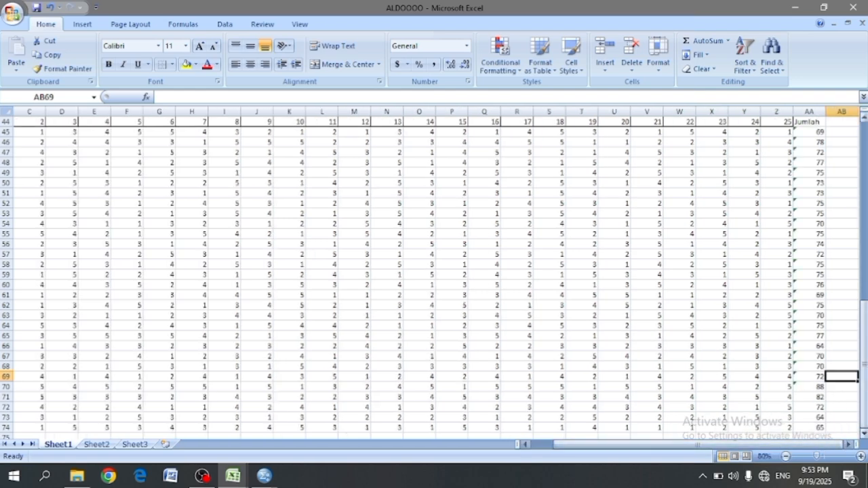
pyautogui.moveTo(865, 330); pyautogui.dragTo(860, 192)
pyautogui.click(811, 133)
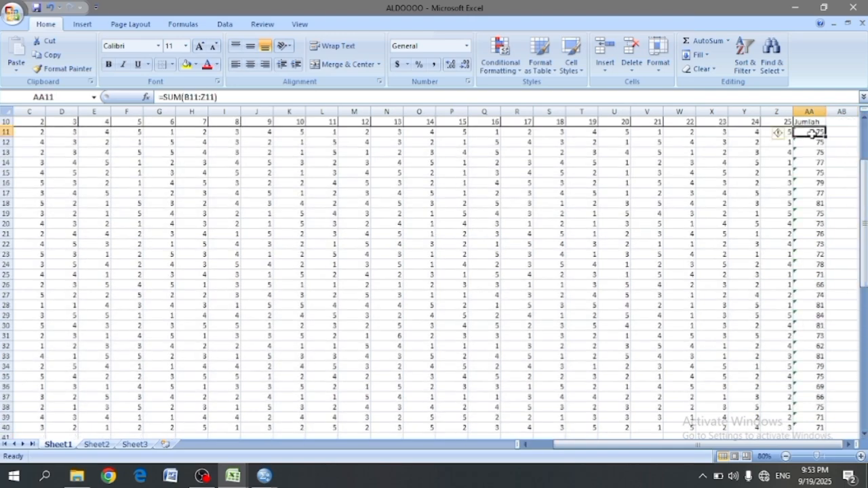
pyautogui.moveTo(821, 133); pyautogui.dragTo(824, 407)
pyautogui.hotkey('ctrl', 'c')
pyautogui.scroll(4, 582, 384)
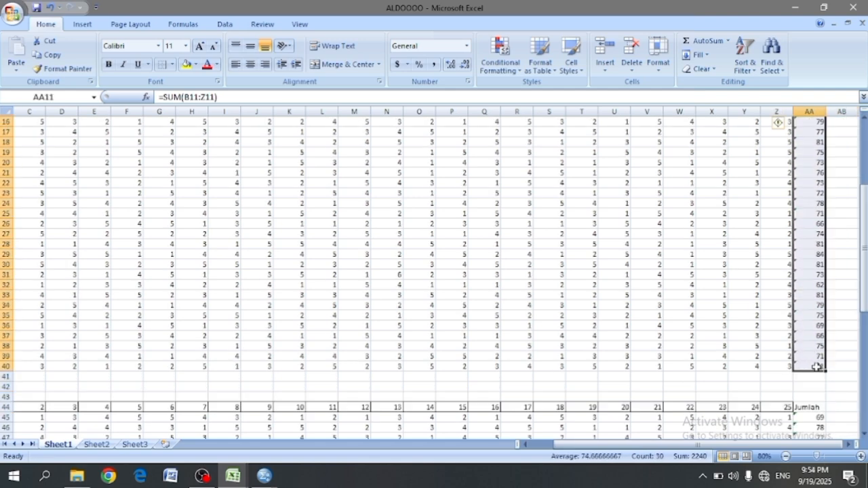
# Switch back to the SPSS Data Editor and paste the copied totals into VX, starting at case 1.
pyautogui.moveTo(264, 475)
pyautogui.click(333, 421)
pyautogui.click(79, 94)
pyautogui.rightClick(78, 95)
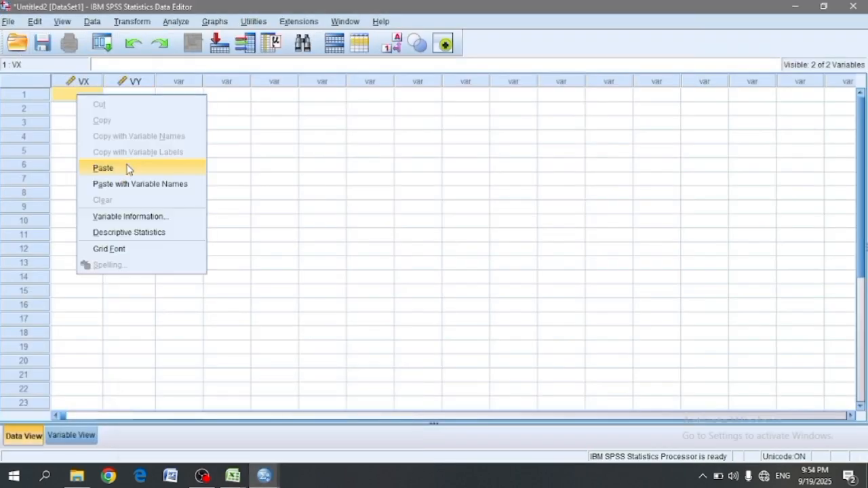
pyautogui.click(128, 169)
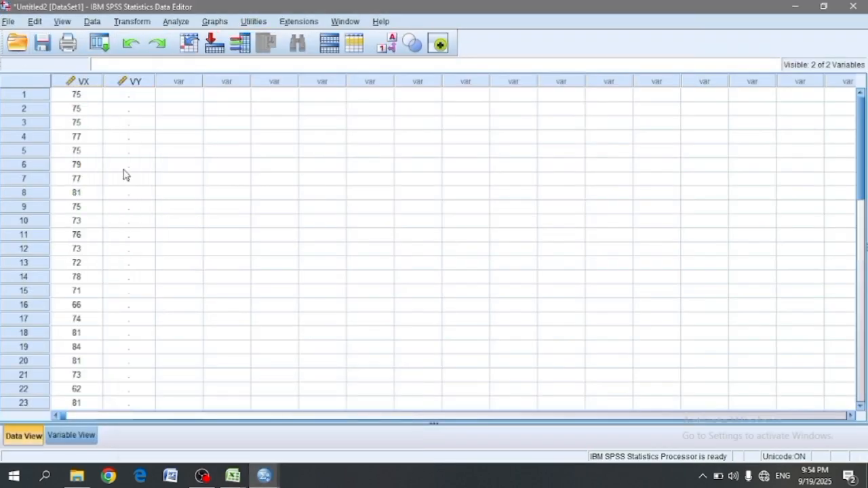
# Return to the ALDOOOO workbook in Excel and copy the Variabel Y totals in the Jumlah column, starting at AA45.
pyautogui.click(139, 97)
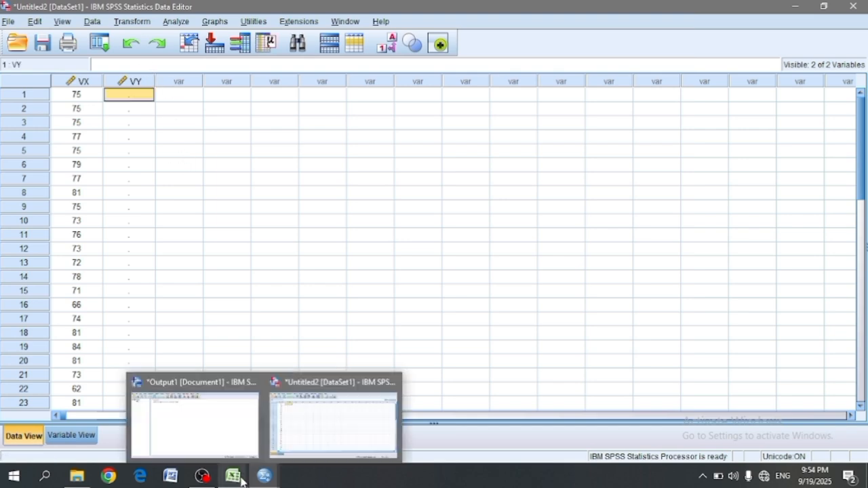
pyautogui.moveTo(233, 475)
pyautogui.click(301, 424)
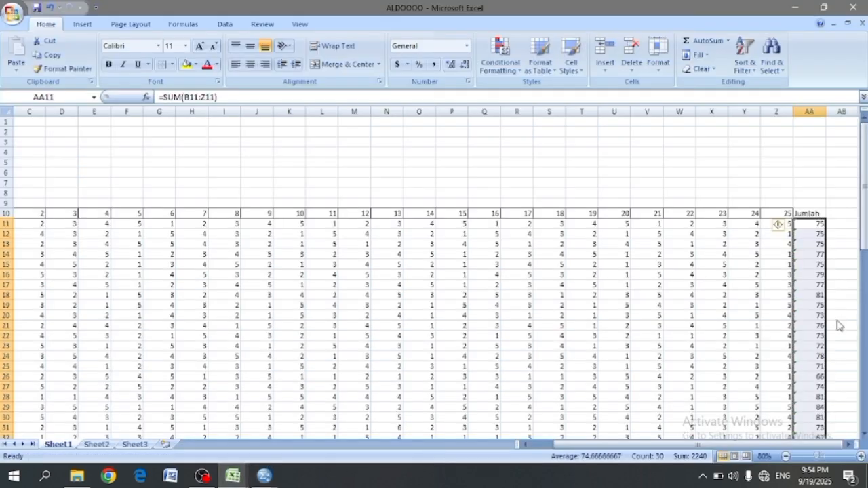
pyautogui.scroll(-13, 837, 319)
pyautogui.moveTo(809, 182); pyautogui.dragTo(822, 424)
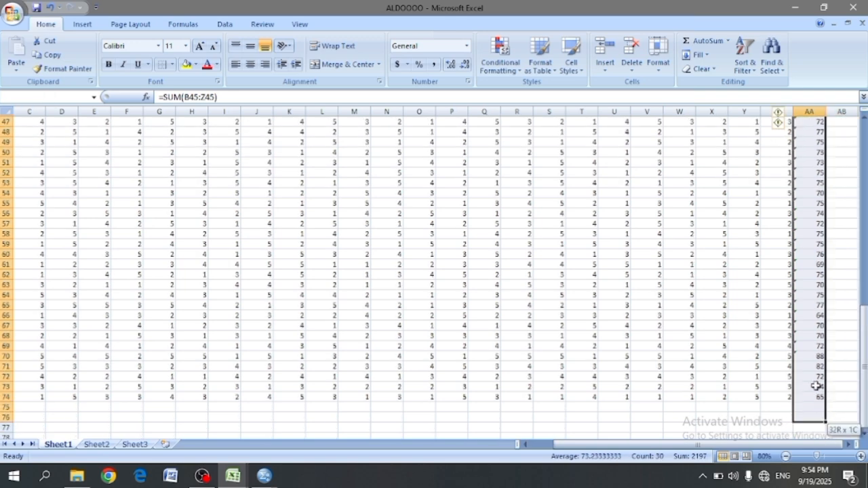
pyautogui.rightClick(822, 404)
pyautogui.click(746, 213)
pyautogui.scroll(6, 746, 223)
# Switch to the SPSS Data Editor and paste the copied totals into VY, starting at case 1.
pyautogui.moveTo(265, 475)
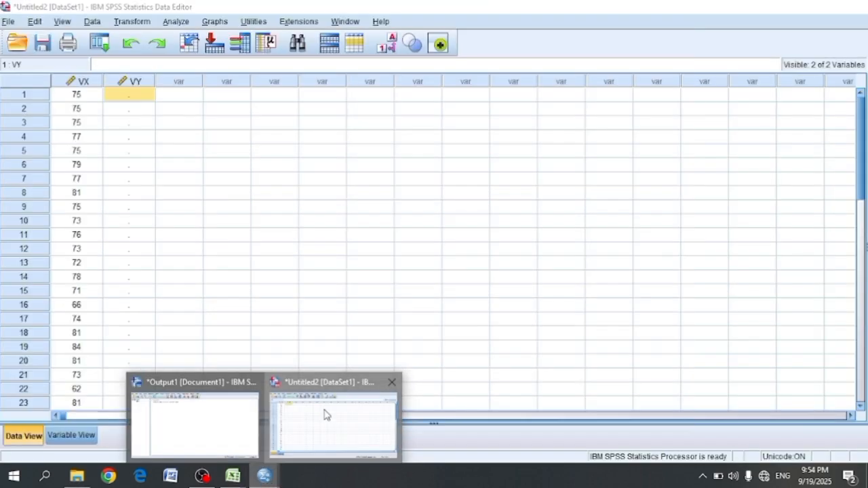
pyautogui.click(323, 413)
pyautogui.rightClick(132, 90)
pyautogui.click(160, 163)
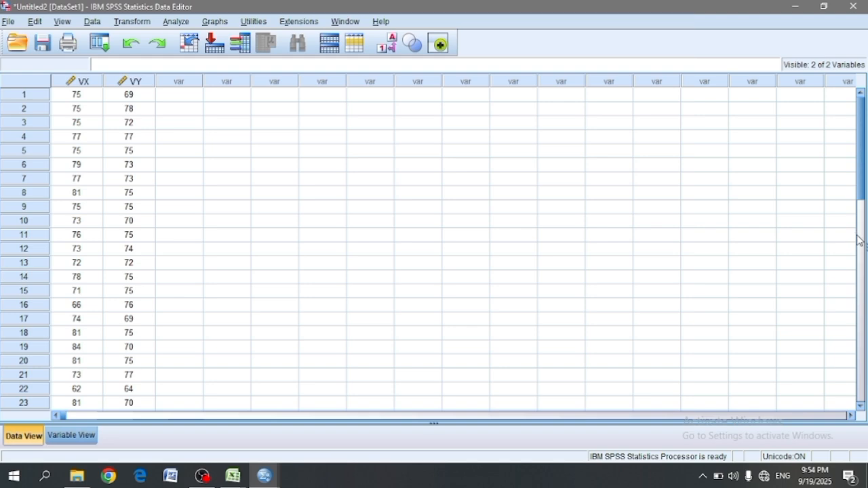
pyautogui.moveTo(863, 203); pyautogui.dragTo(861, 169)
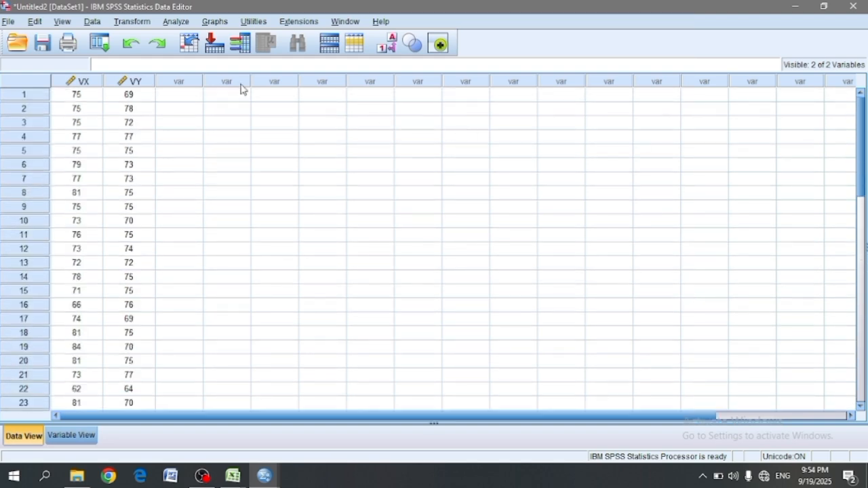
# Start a Frequencies analysis under descriptive statistics and include both Variabel X and Variabel Y.
pyautogui.click(176, 23)
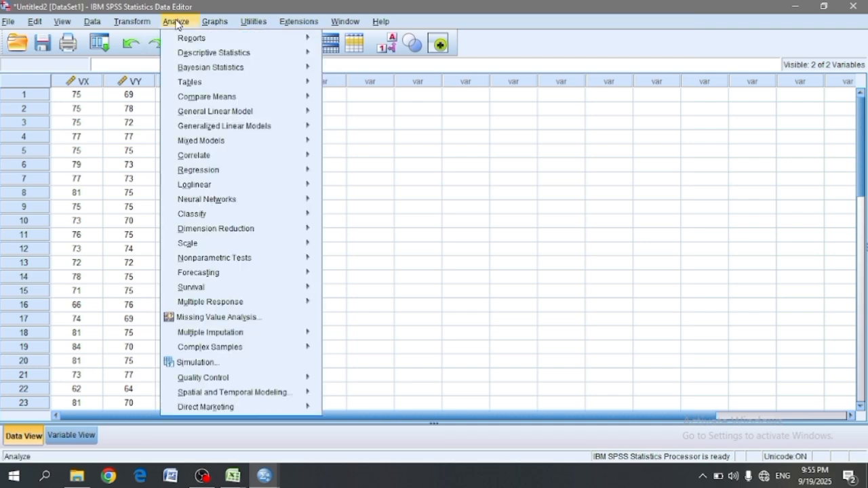
pyautogui.moveTo(245, 59)
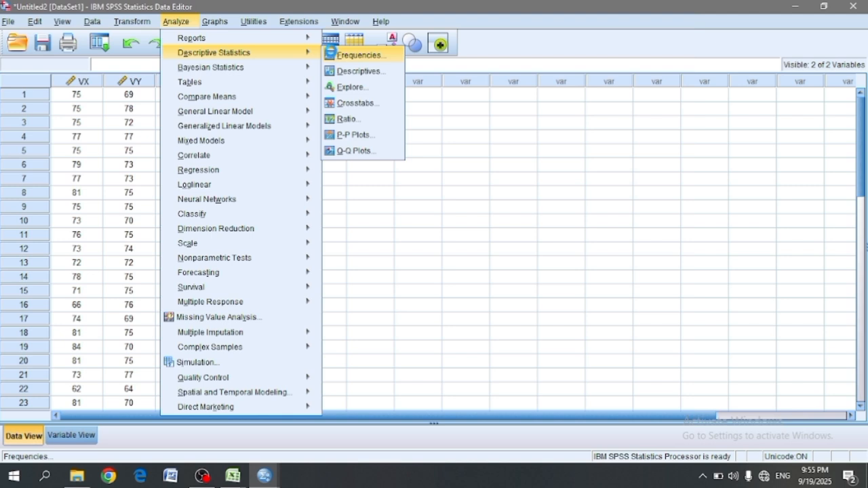
pyautogui.click(331, 55)
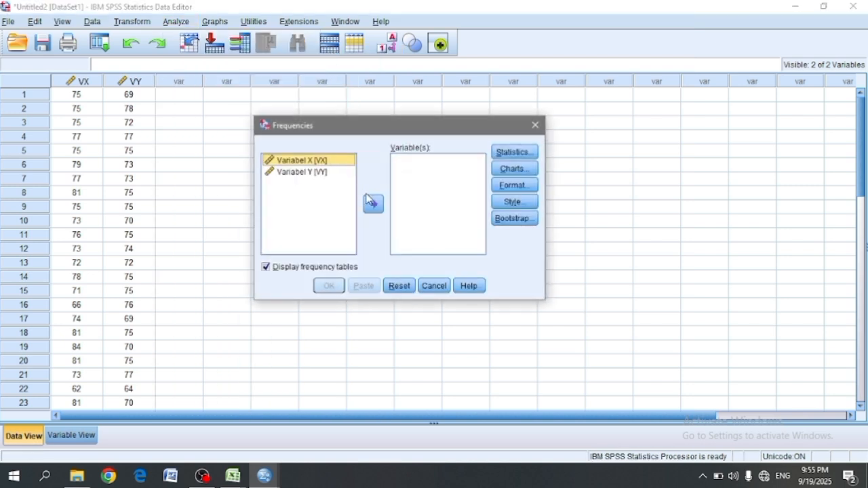
pyautogui.click(372, 204)
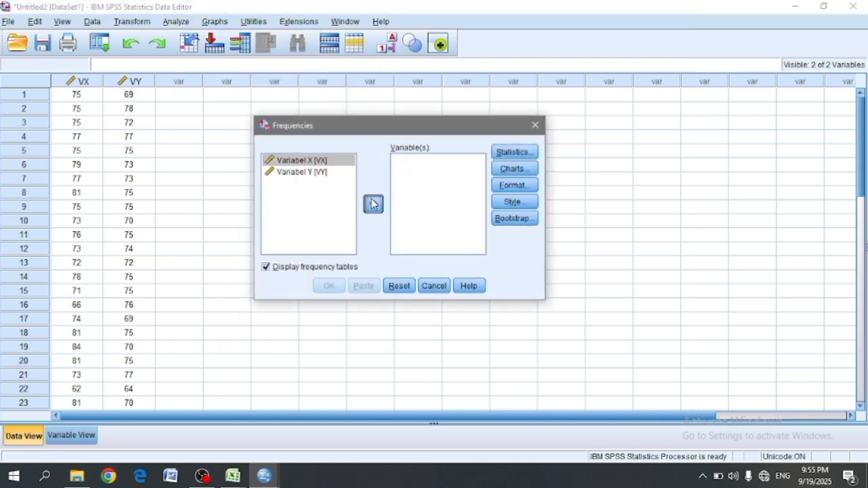
pyautogui.click(318, 161)
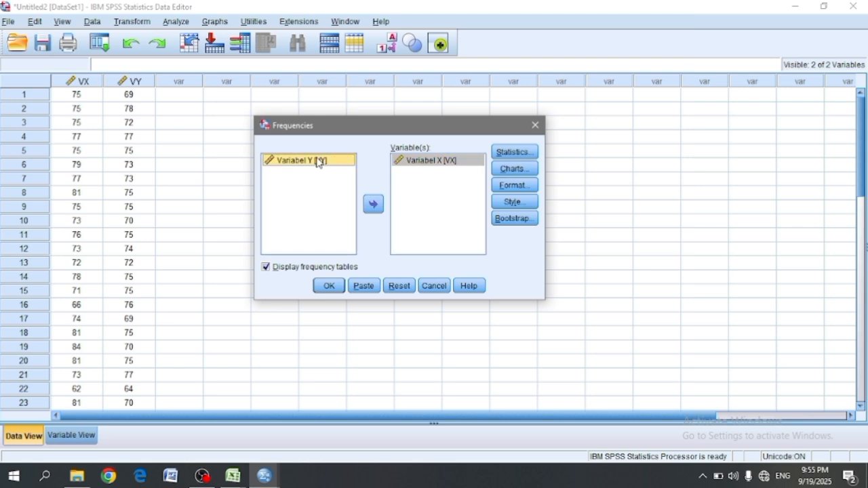
pyautogui.click(373, 203)
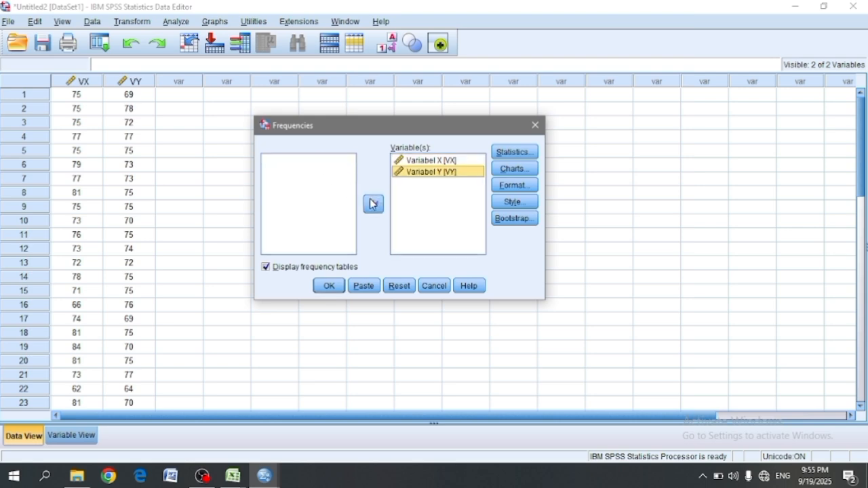
# Request the mean, median, mode and standard deviation as statistics for the Frequencies analysis.
pyautogui.click(520, 152)
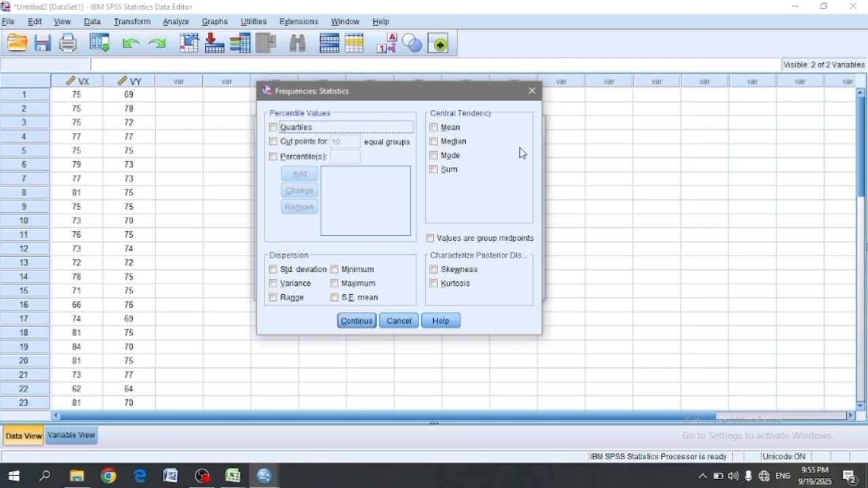
pyautogui.click(432, 128)
pyautogui.click(434, 141)
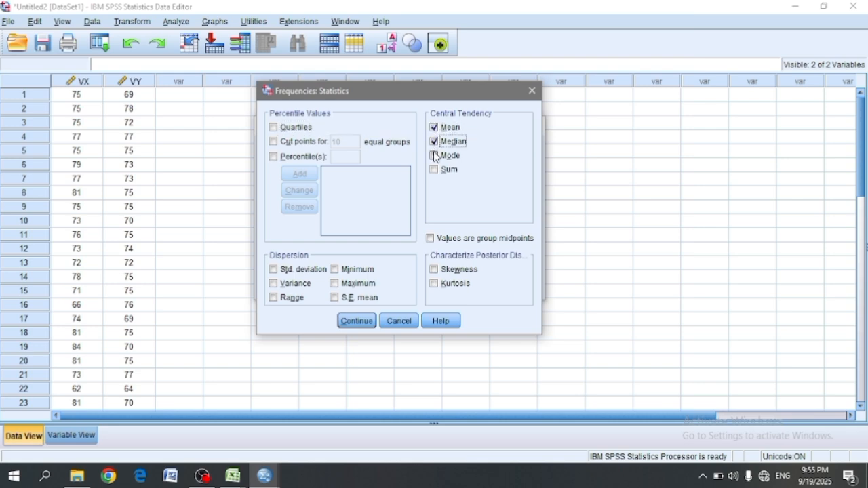
pyautogui.click(435, 155)
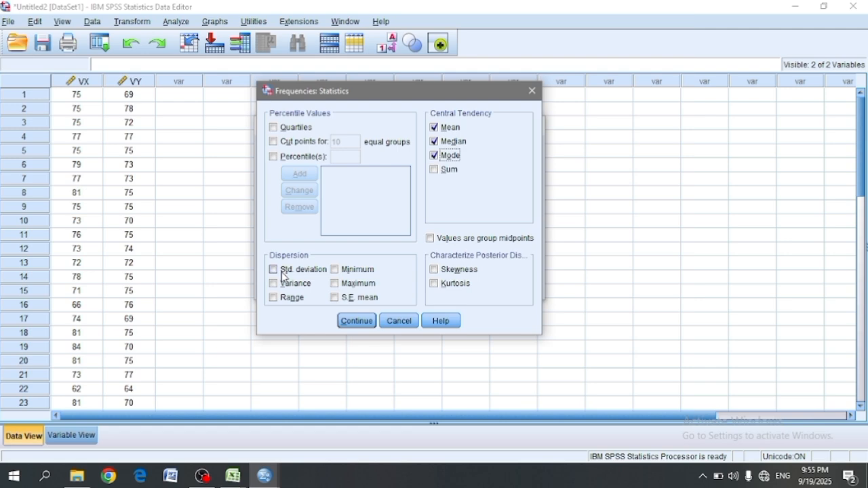
pyautogui.click(276, 271)
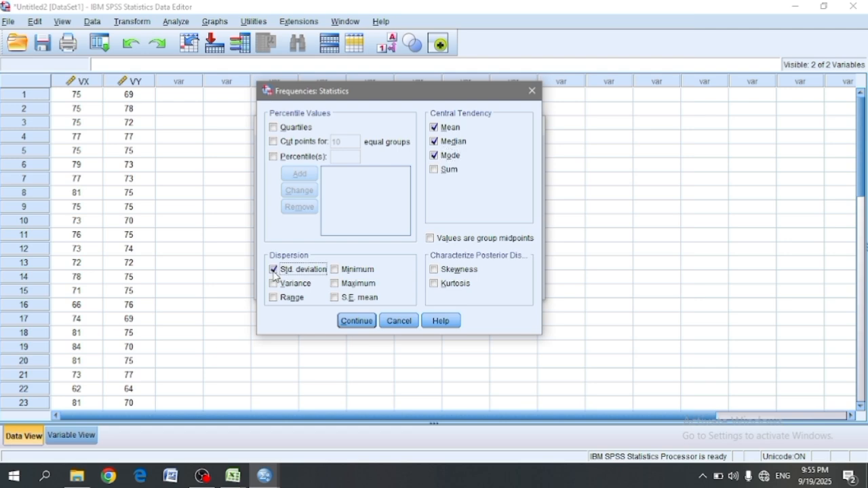
pyautogui.click(357, 320)
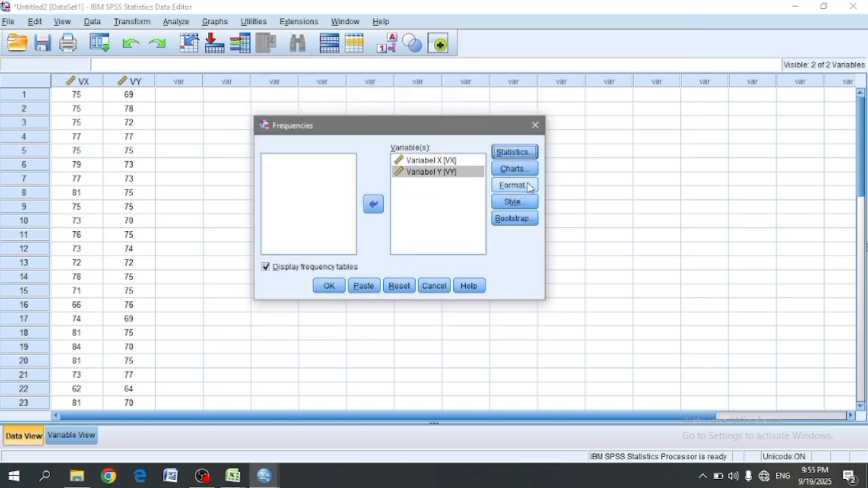
# Choose bar charts with frequencies as chart values and run the Frequencies analysis.
pyautogui.click(521, 171)
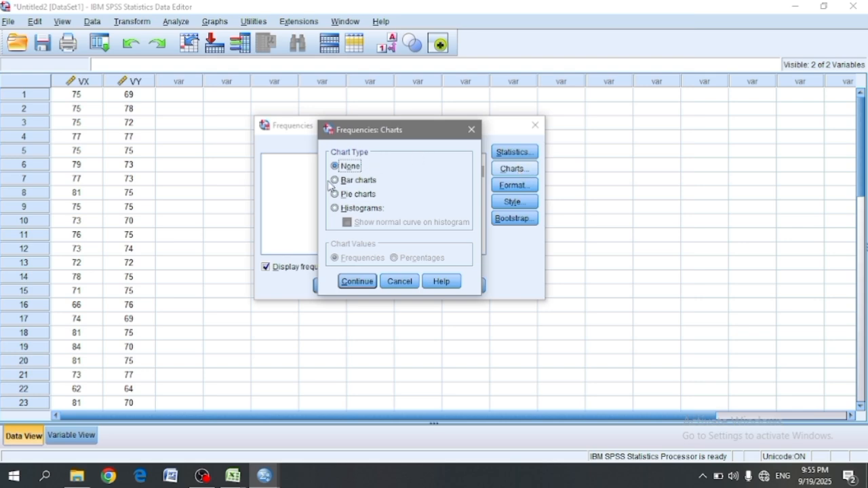
pyautogui.click(335, 208)
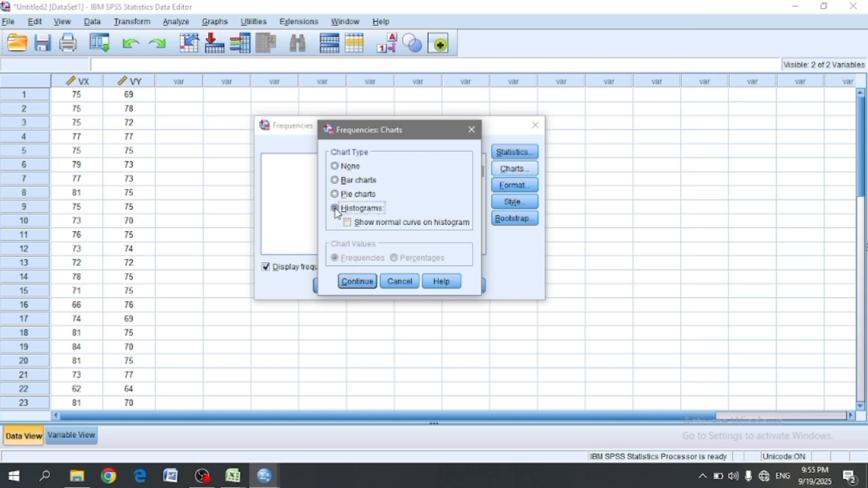
pyautogui.click(335, 194)
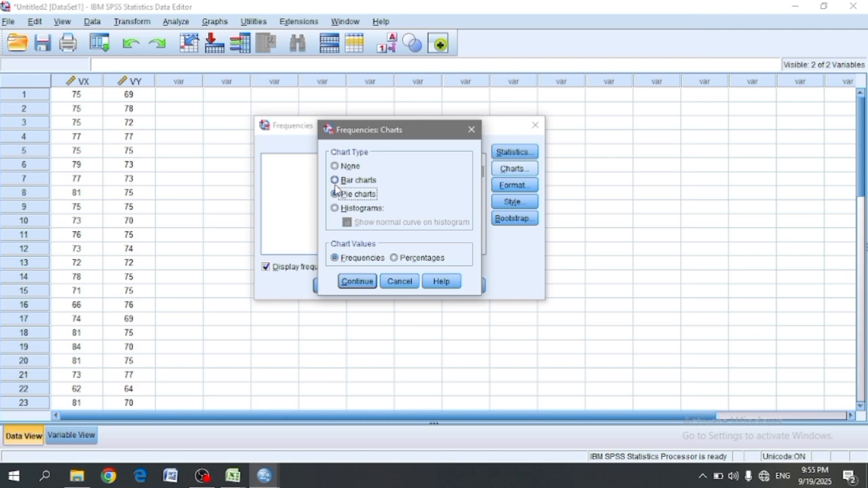
pyautogui.click(336, 180)
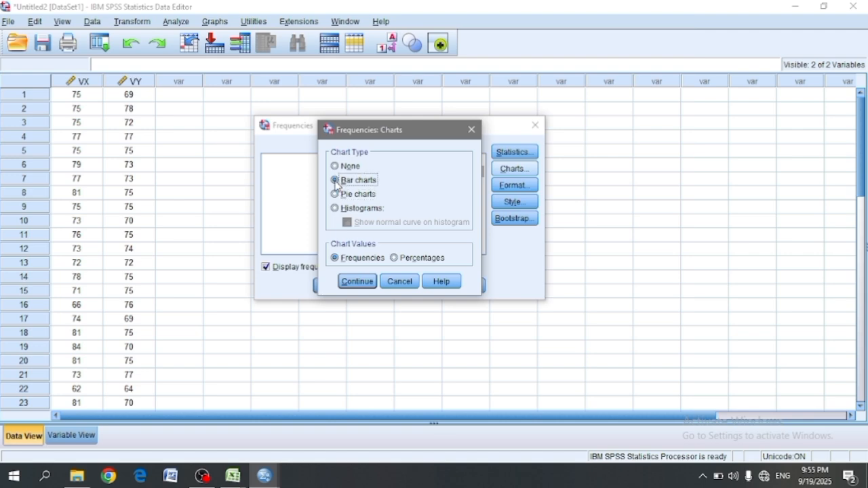
pyautogui.click(356, 282)
pyautogui.click(330, 290)
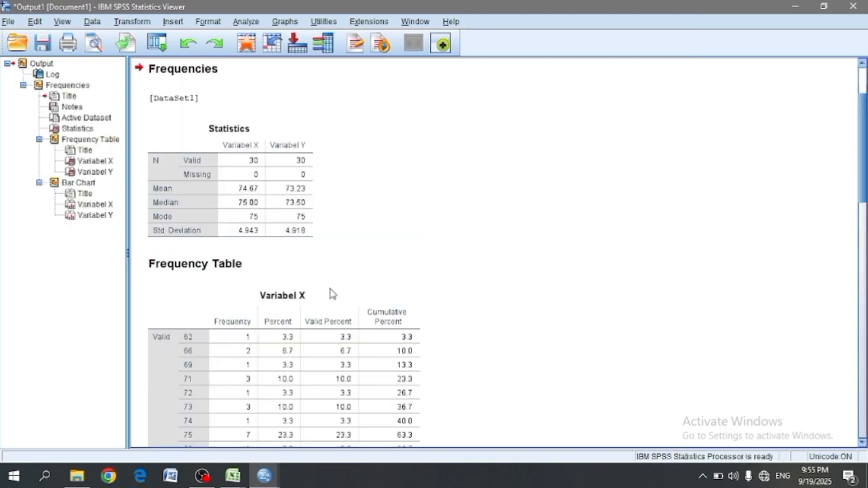
# Examine the Statistics table and the frequency tables of Variabel X and Variabel Y in the output.
pyautogui.click(265, 201)
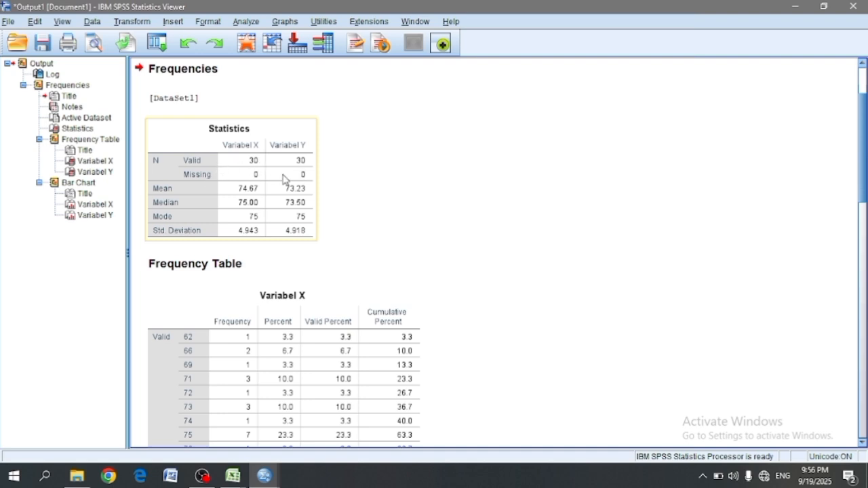
pyautogui.click(364, 185)
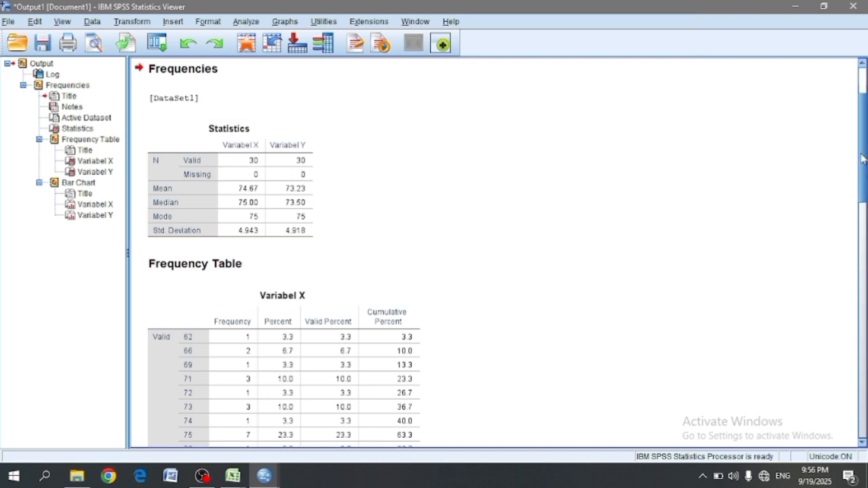
pyautogui.scroll(-5, 863, 158)
pyautogui.click(416, 170)
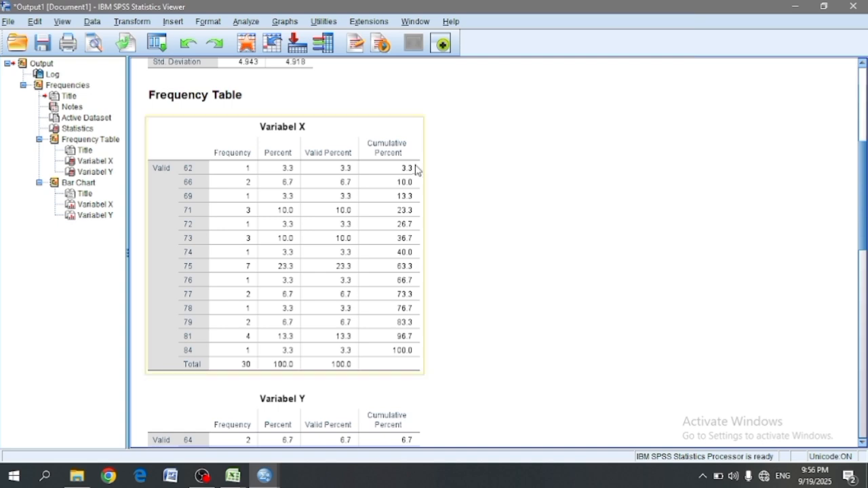
pyautogui.click(416, 170)
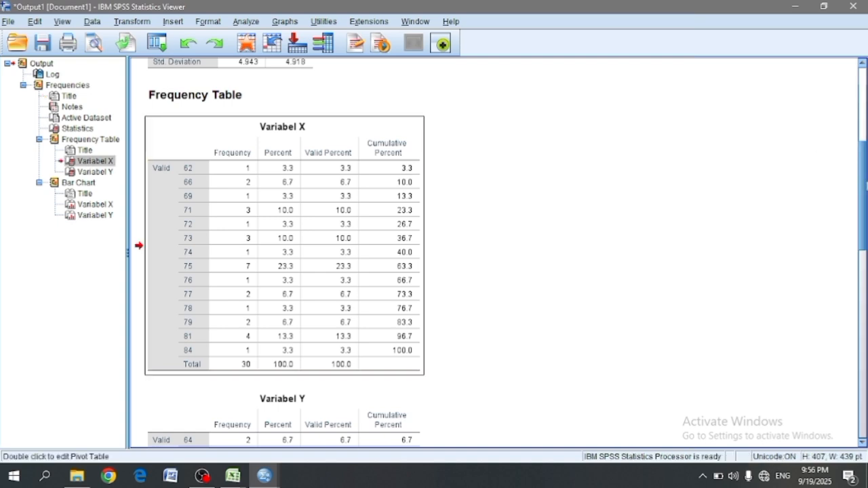
pyautogui.scroll(-8, 739, 247)
pyautogui.click(402, 246)
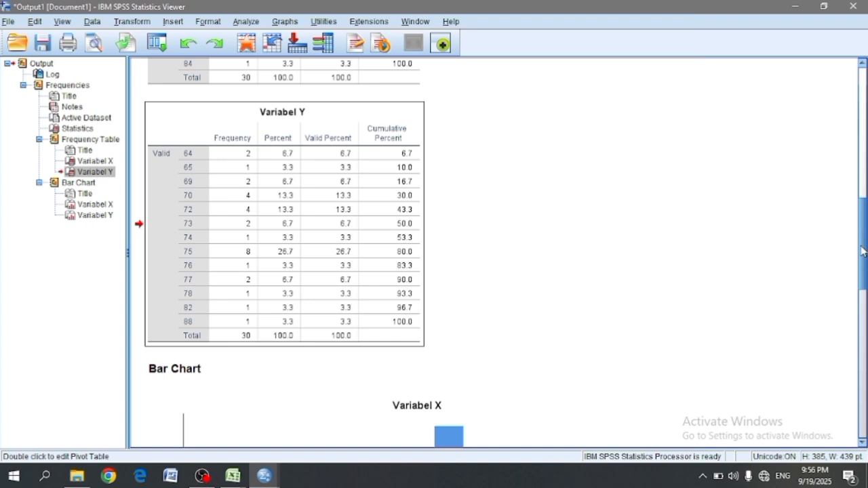
pyautogui.moveTo(863, 251); pyautogui.dragTo(865, 120)
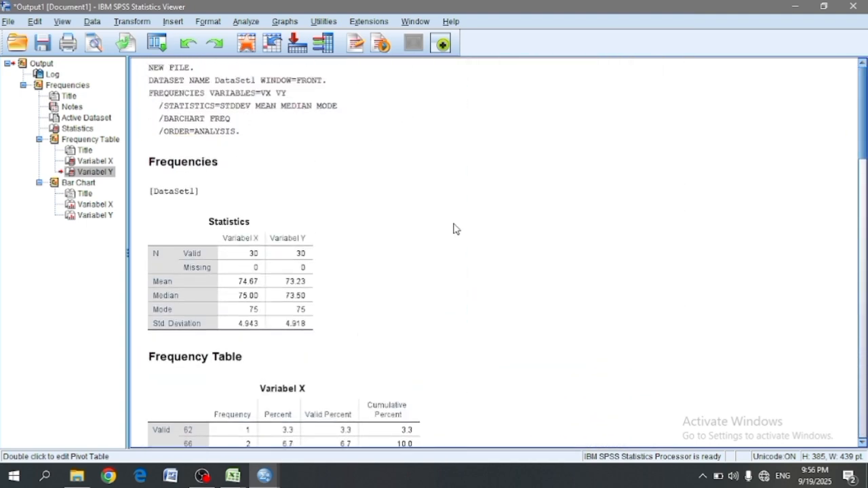